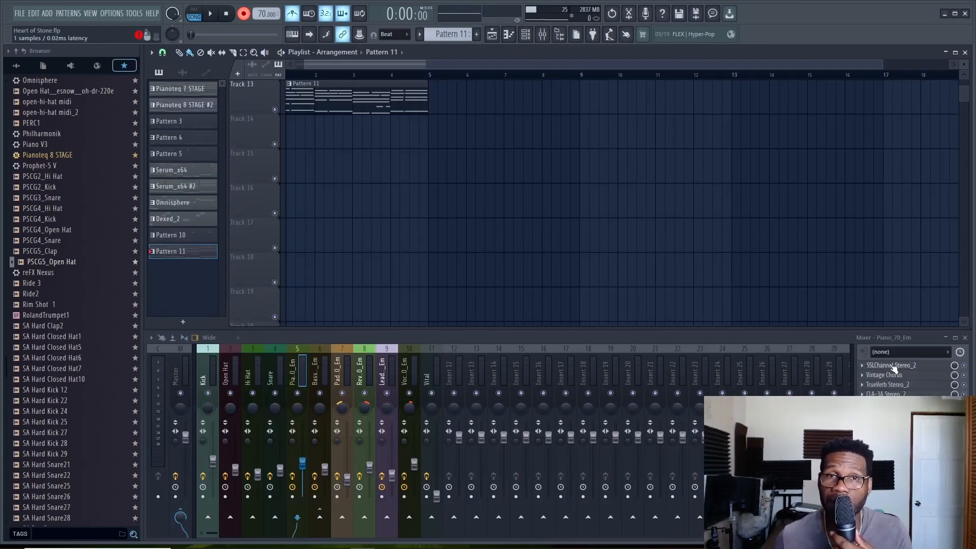
# Open the SSLChannel, TrueVerb, CLA-3A and Vintage Chorus effects on the piano's mixer channel for review.
pyautogui.click(893, 367)
pyautogui.click(914, 394)
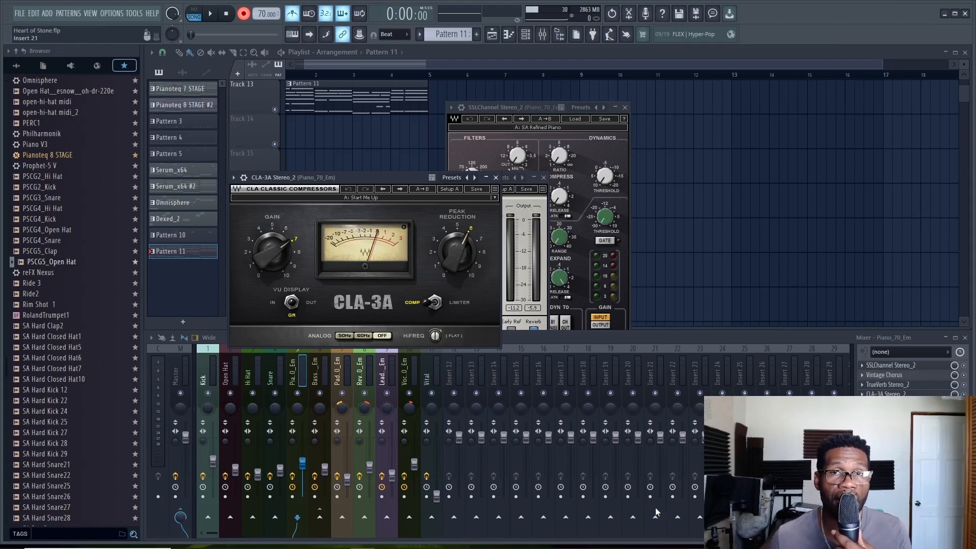
pyautogui.click(904, 374)
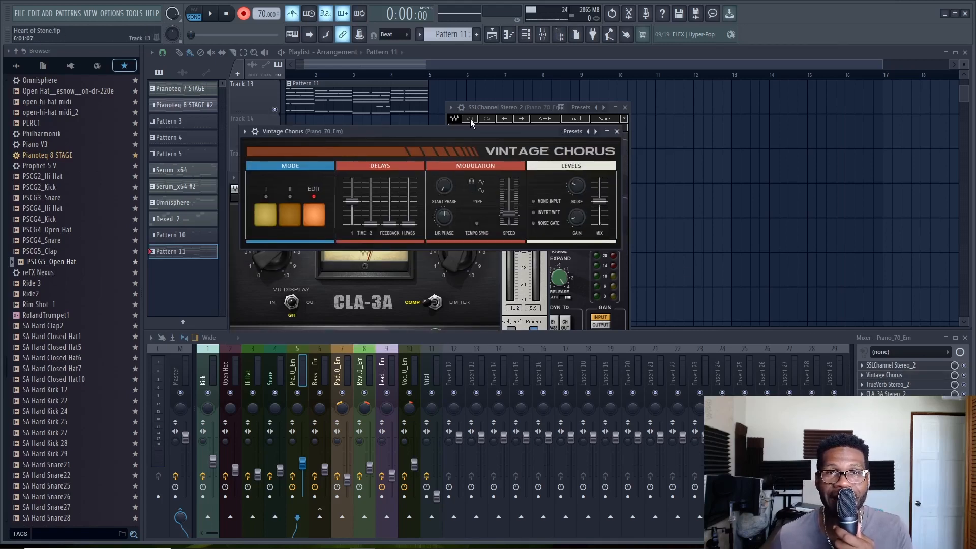
# Play the opening of the Pattern 11 piano part from the start three times, stopping after each listen.
pyautogui.click(213, 17)
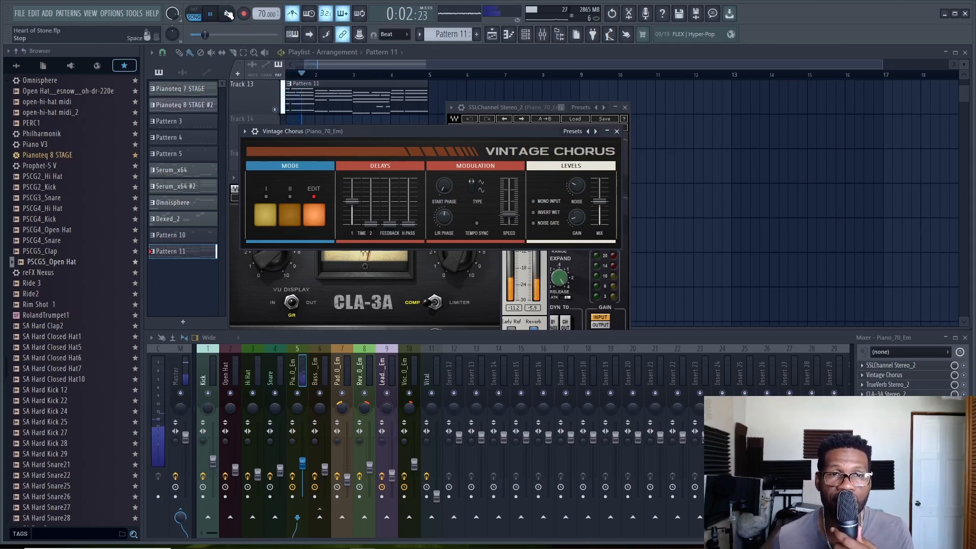
pyautogui.click(226, 15)
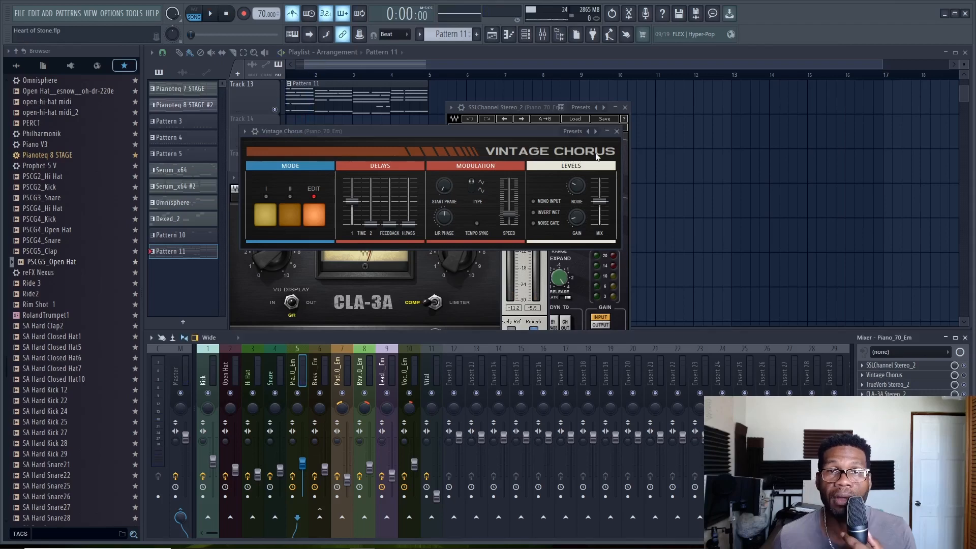
pyautogui.click(210, 15)
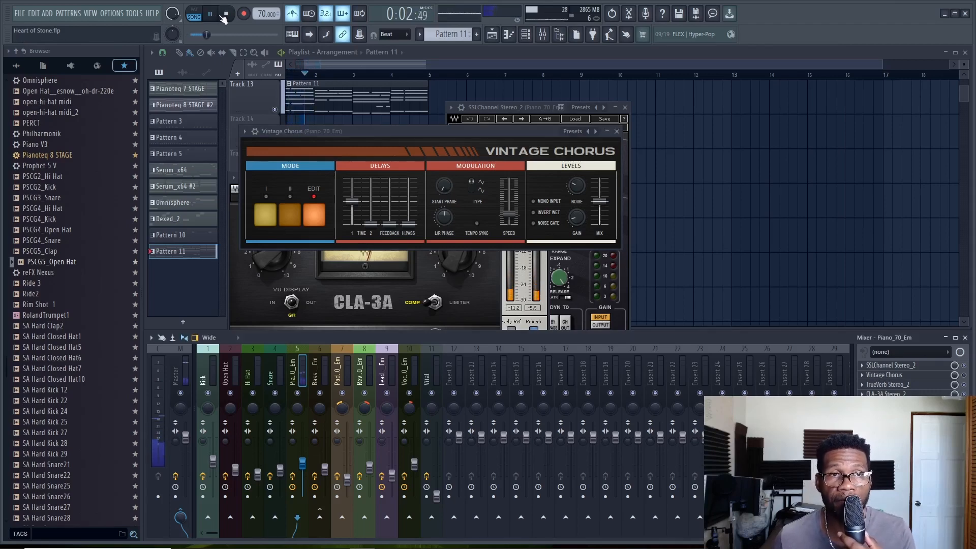
pyautogui.click(227, 15)
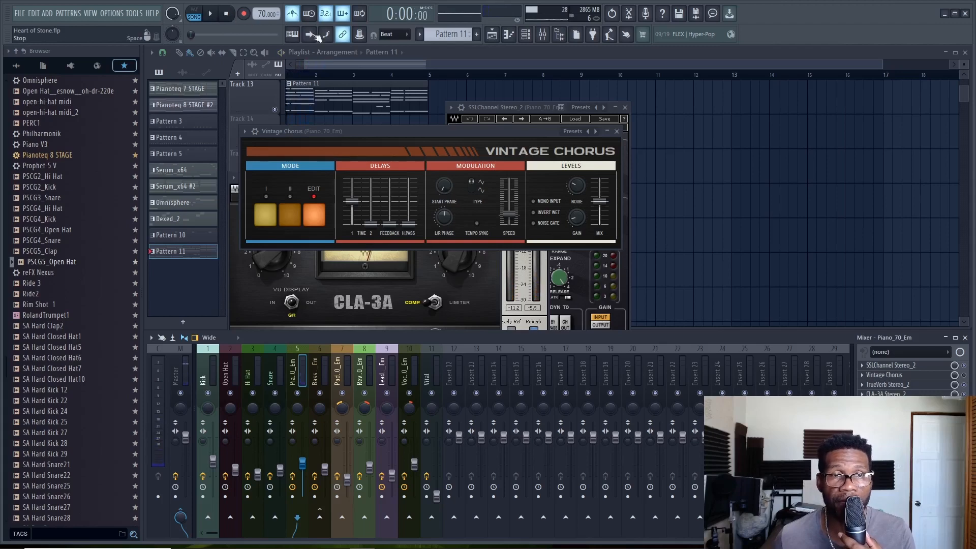
pyautogui.click(213, 14)
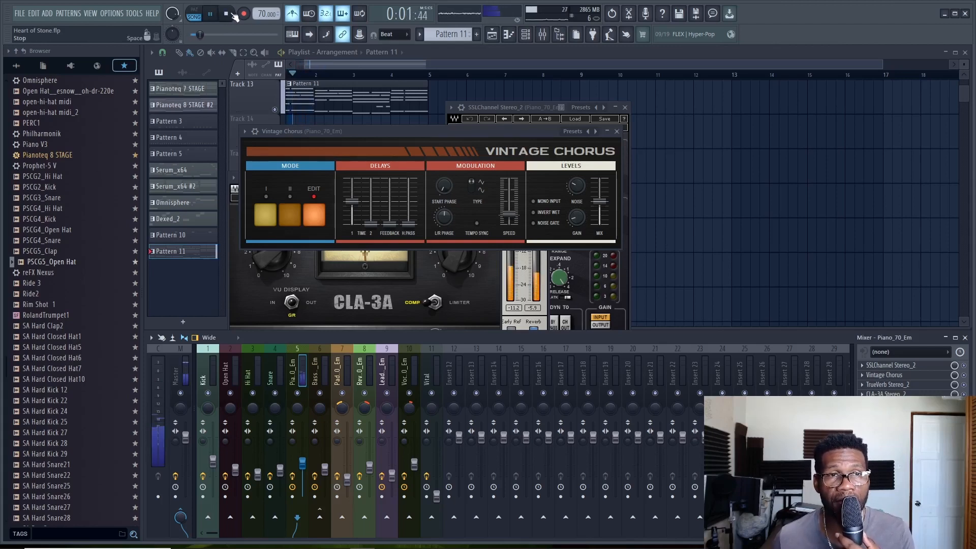
pyautogui.click(229, 15)
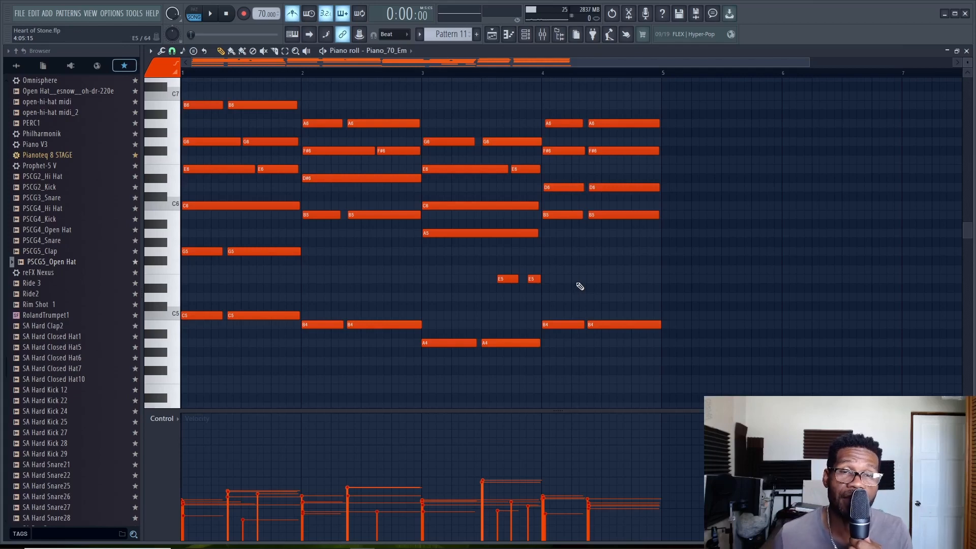
# Examine the B5, D#6 and F#6 notes of the piano's second chord and the D6 in bar 4.
pyautogui.click(317, 213)
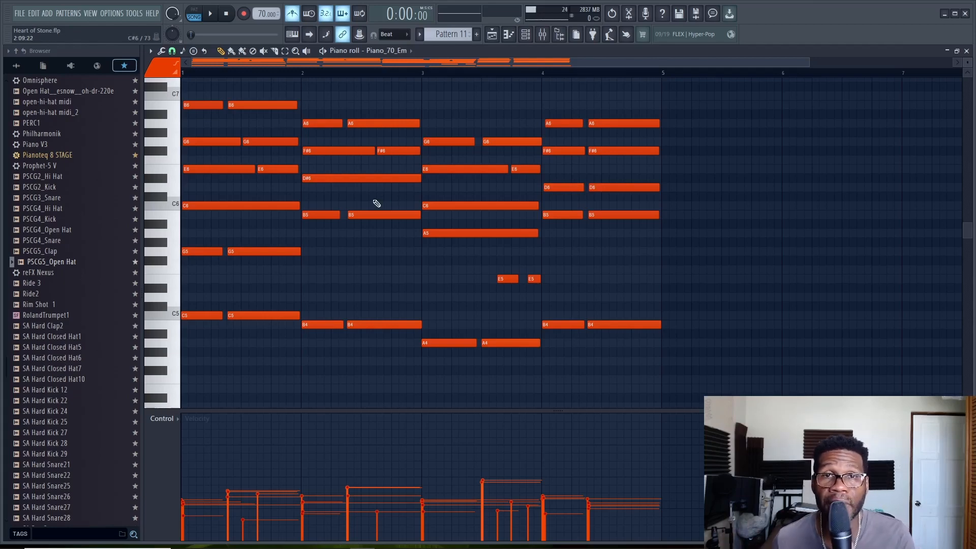
pyautogui.click(314, 217)
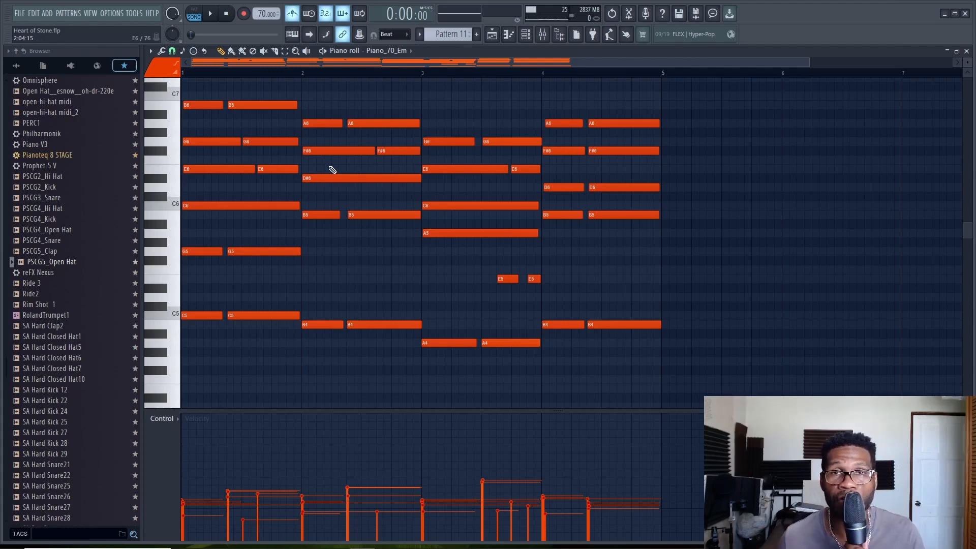
pyautogui.click(323, 153)
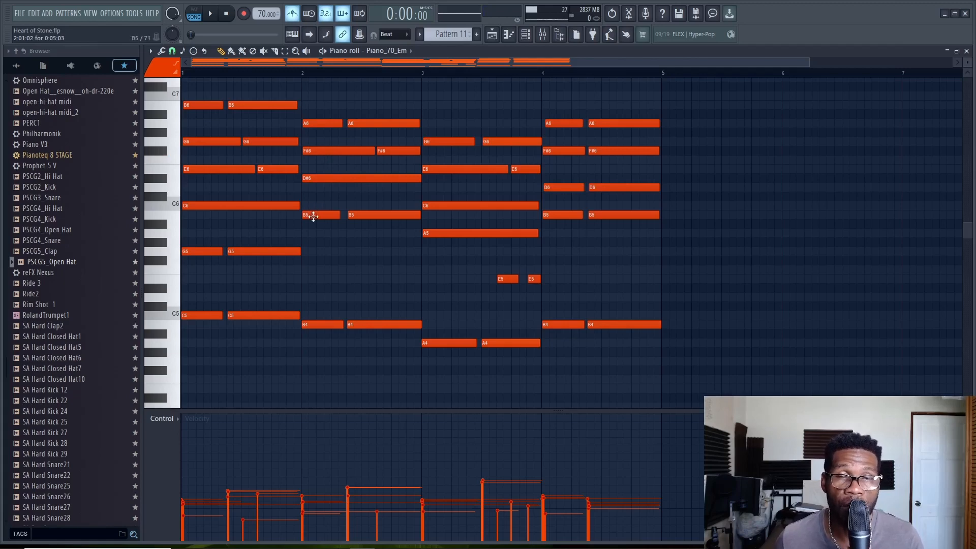
pyautogui.click(318, 178)
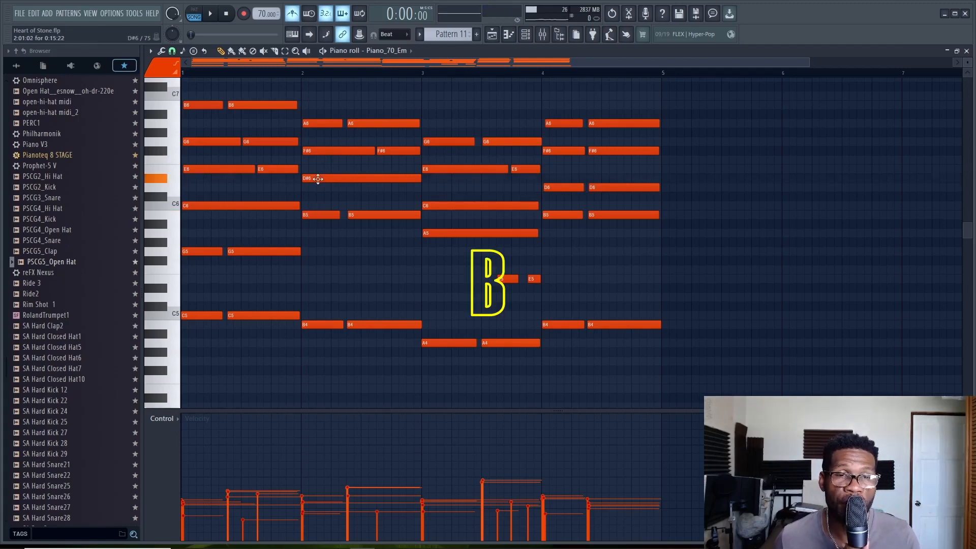
pyautogui.click(324, 151)
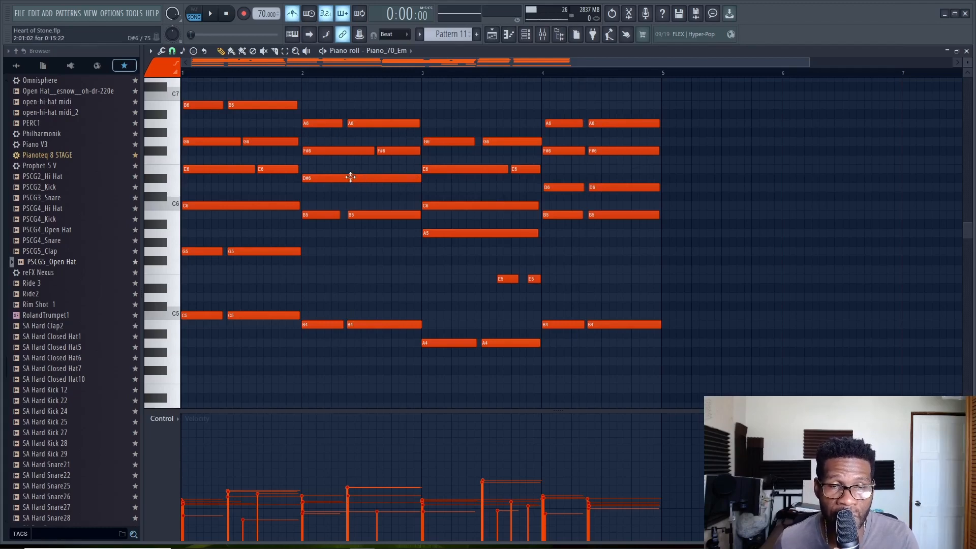
pyautogui.click(553, 186)
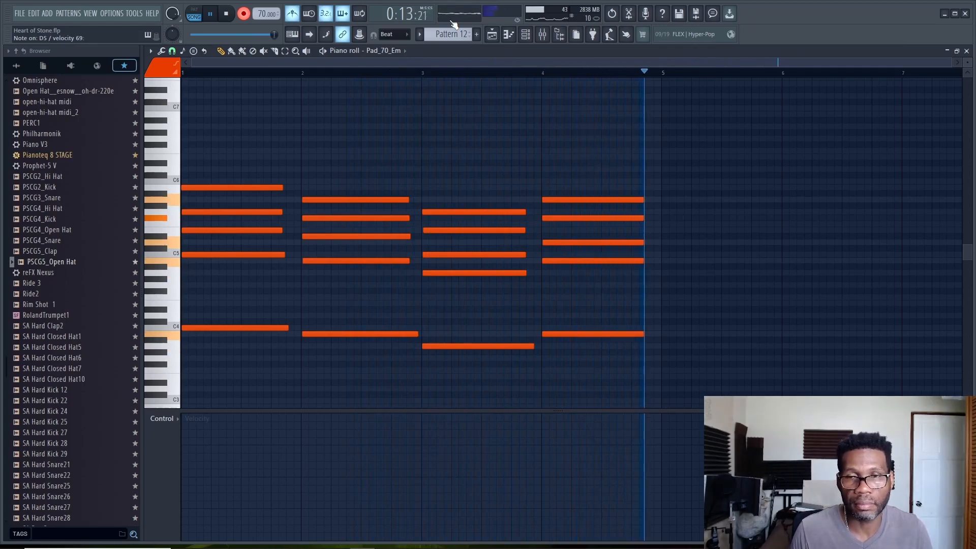
# Finish recording the sustained four-bar pad chords in Pattern 12 and the matching Vital chords in Pattern 13.
pyautogui.press('space')
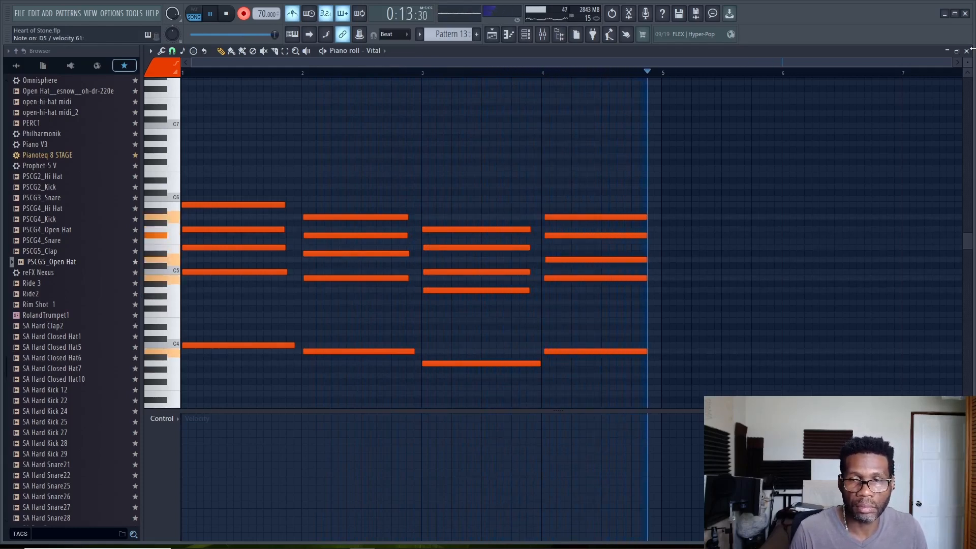
pyautogui.press('space')
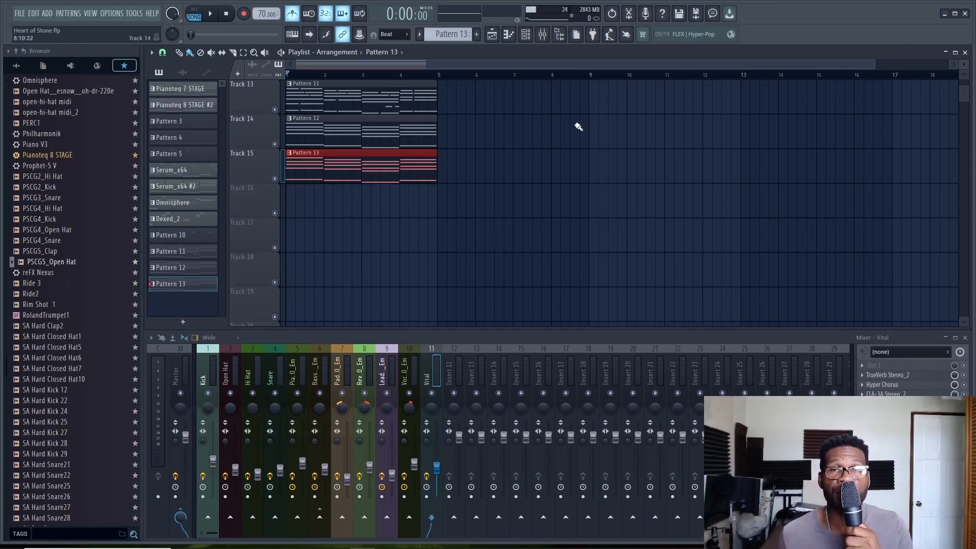
# Review the TrueVerb and Hyper Chorus effects on the Vital mixer channel and close their windows.
pyautogui.click(915, 376)
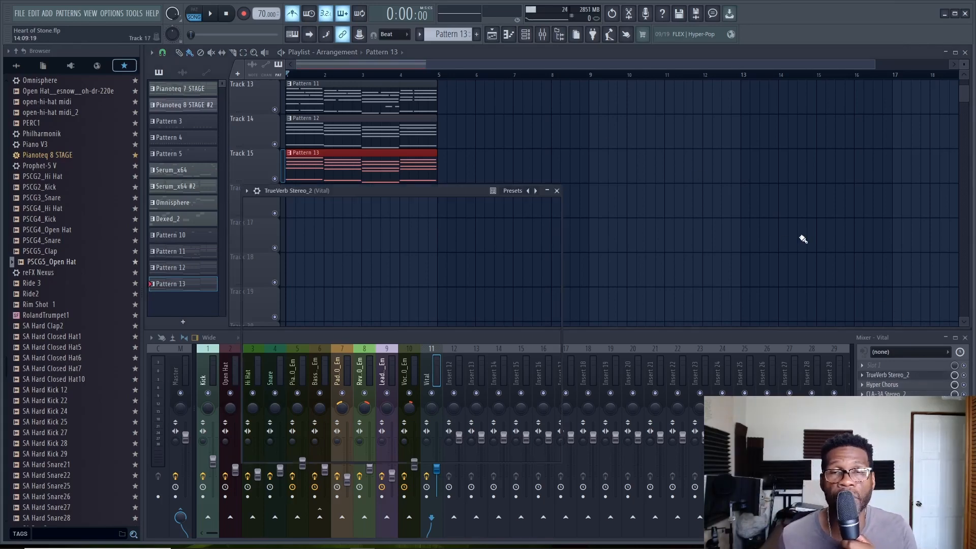
pyautogui.click(556, 191)
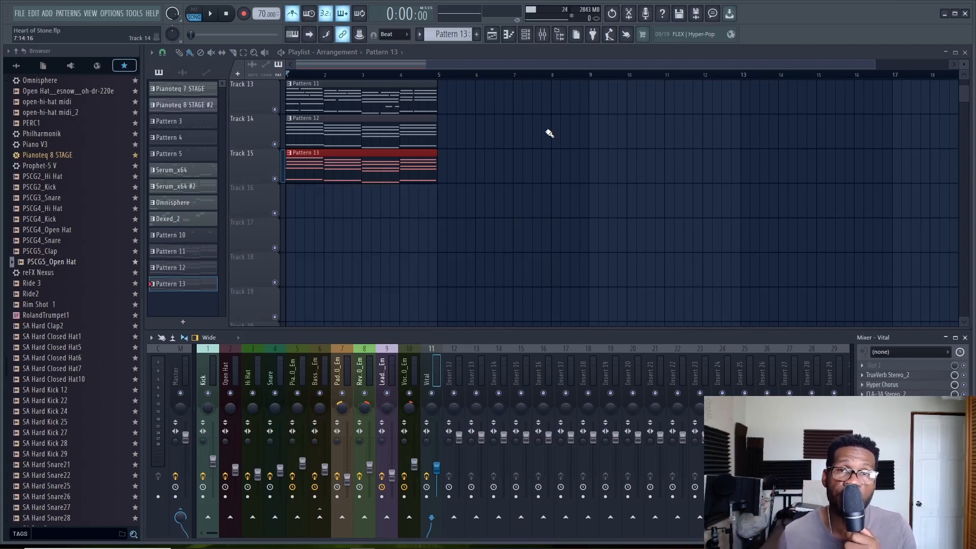
pyautogui.click(883, 385)
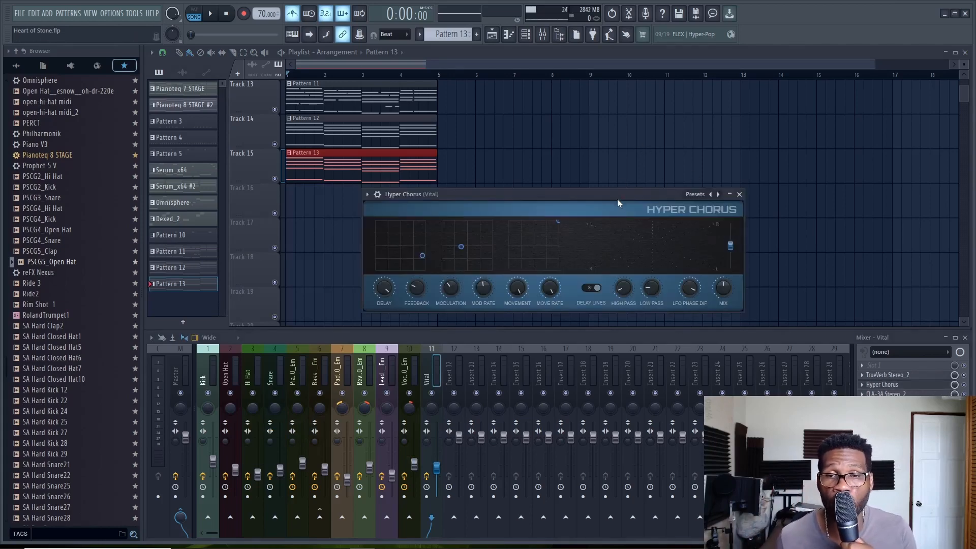
pyautogui.moveTo(616, 197); pyautogui.dragTo(660, 84)
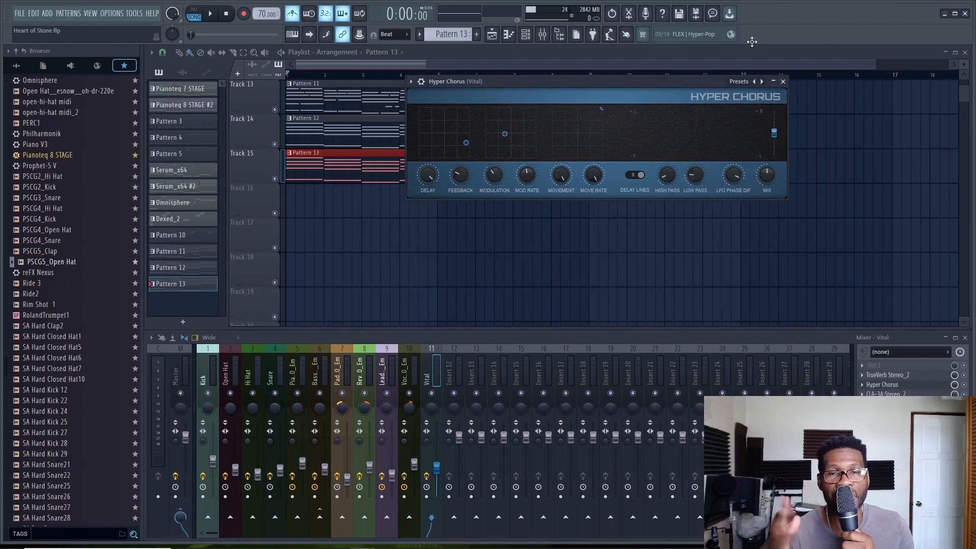
pyautogui.click(781, 80)
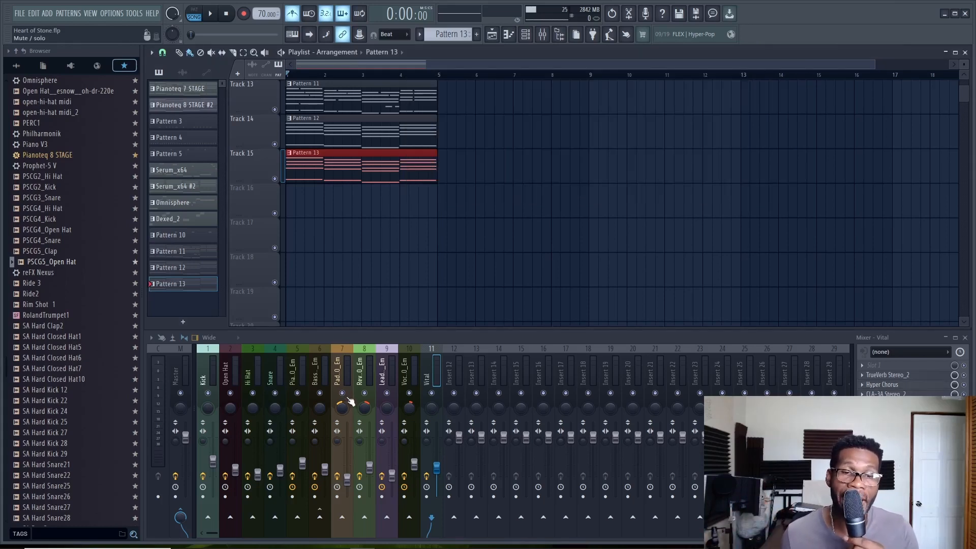
# Flip the Vital chords of Pattern 13 horizontally in the piano roll so their order is reversed.
pyautogui.press('F7')
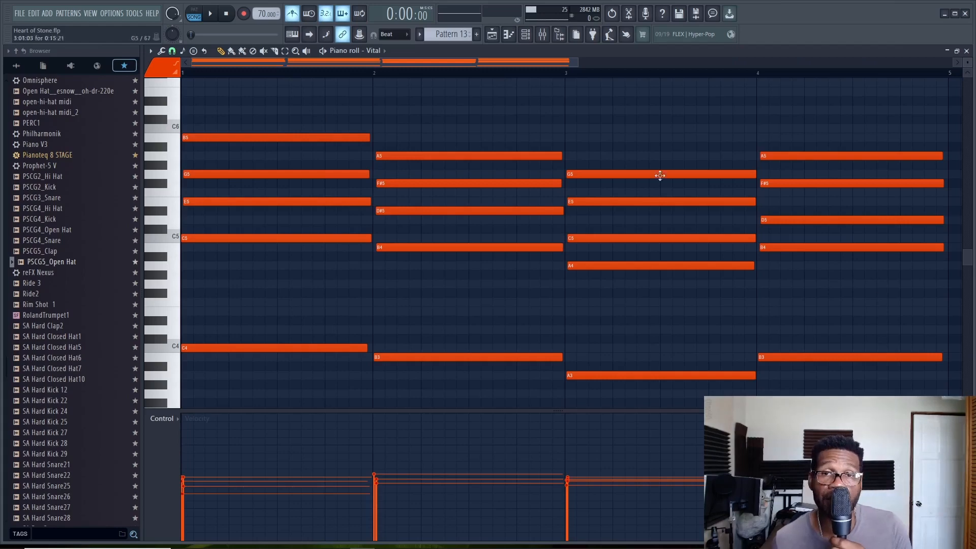
pyautogui.moveTo(578, 62); pyautogui.dragTo(638, 60)
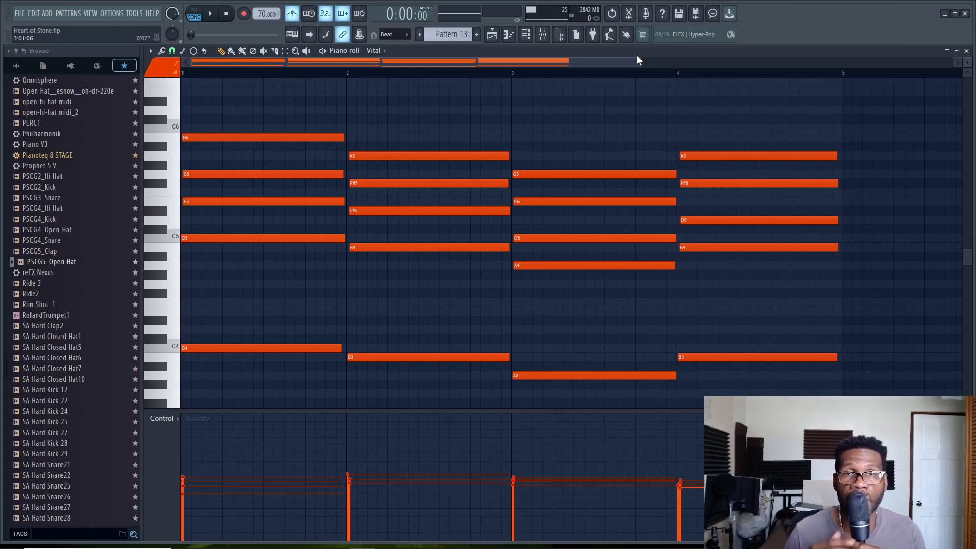
pyautogui.hotkey('alt', 'y')
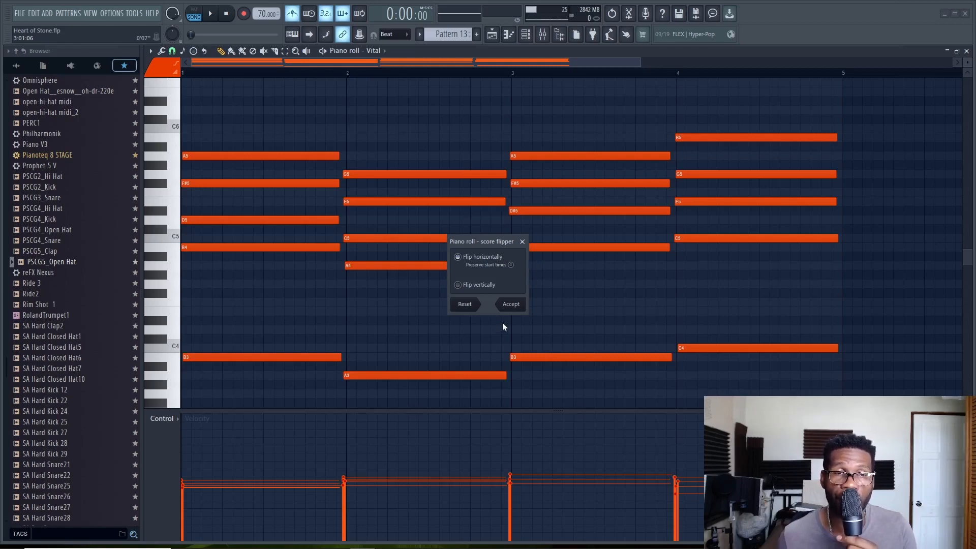
pyautogui.click(511, 304)
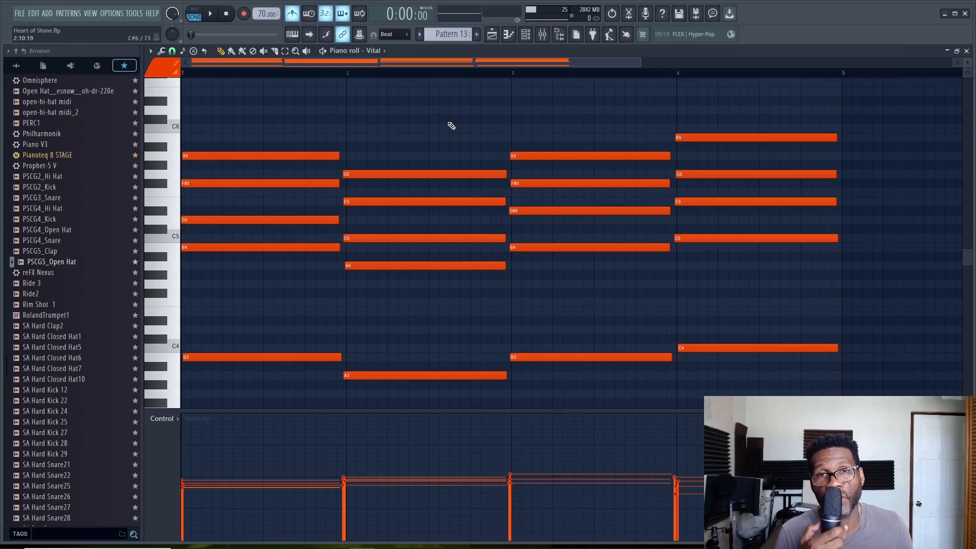
# Play back the flipped Vital chord progression in the piano roll and stop playback.
pyautogui.scroll(-2, 332, 163)
pyautogui.press('space')
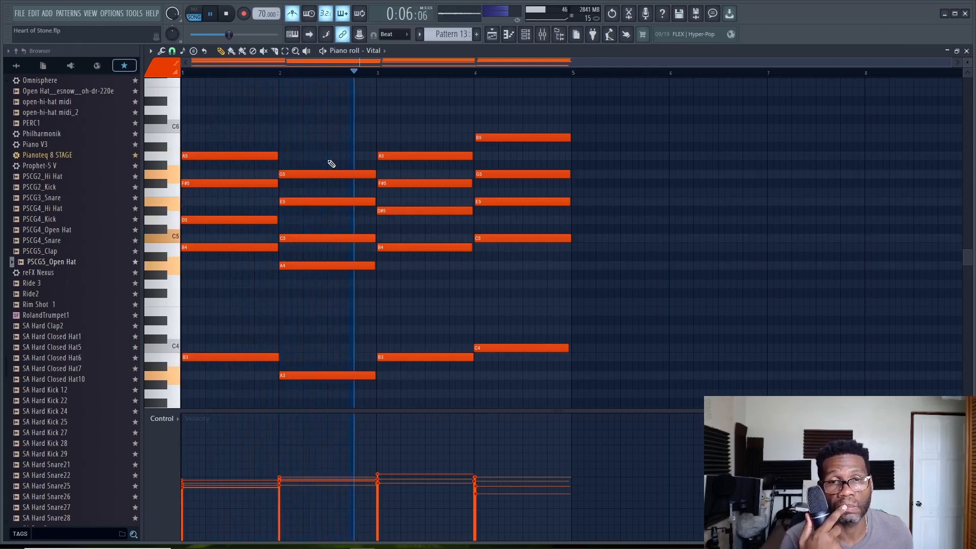
pyautogui.press('space')
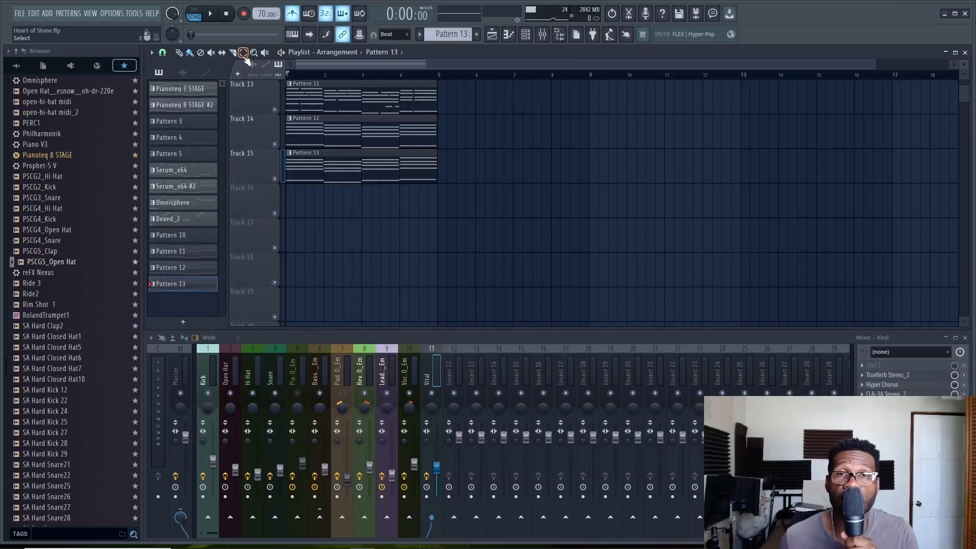
# Consolidate Pattern 13 on Track 15 into a reversed audio clip with Stretch Pro time stretching, and play it back.
pyautogui.click(342, 160)
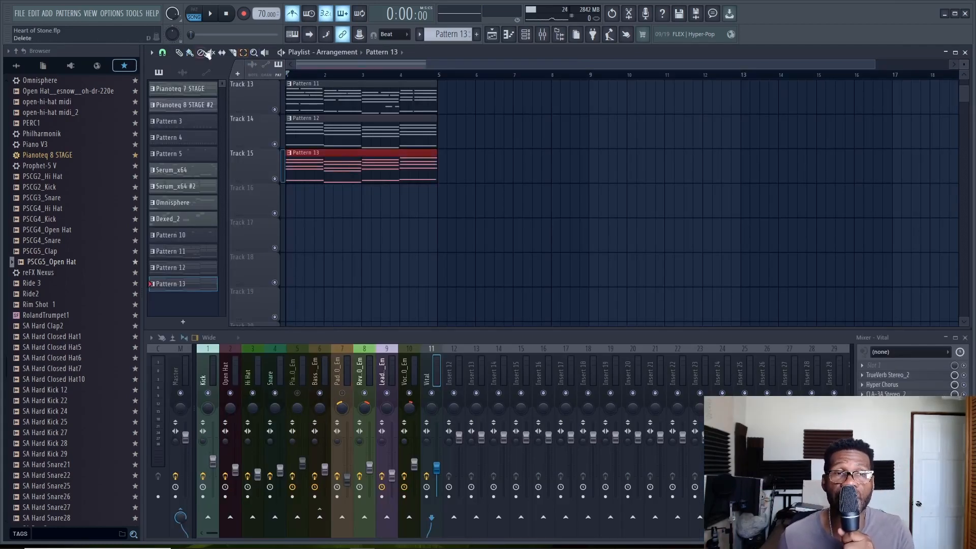
pyautogui.click(735, 16)
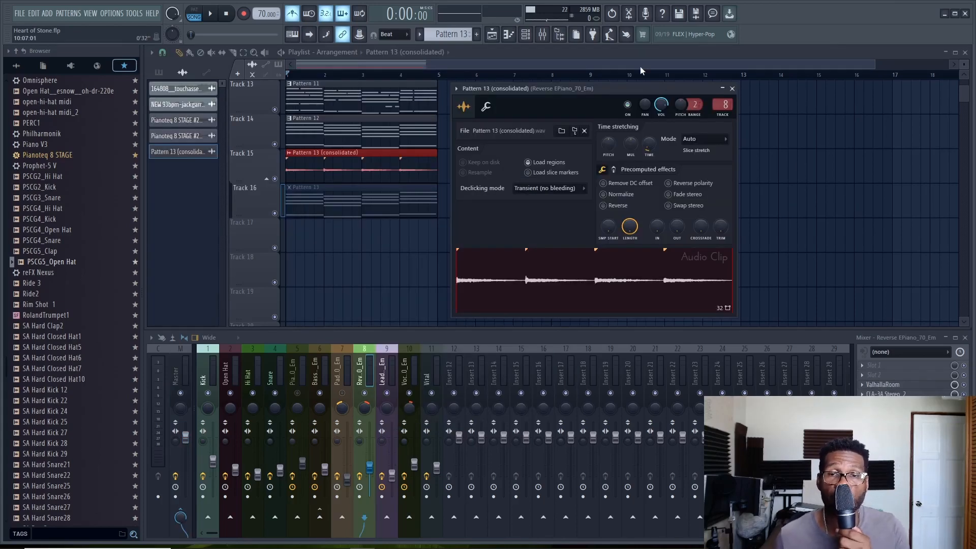
pyautogui.moveTo(673, 87); pyautogui.dragTo(679, 79)
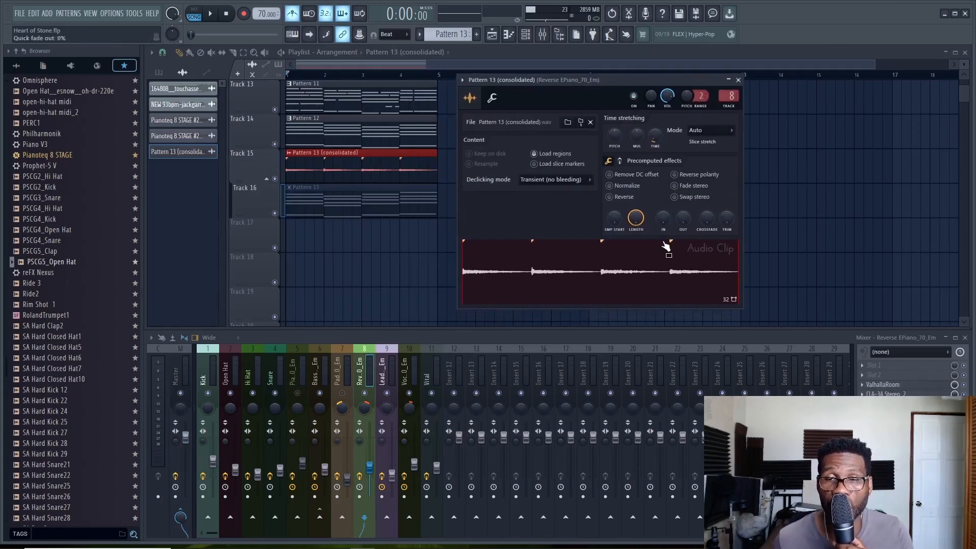
pyautogui.click(615, 198)
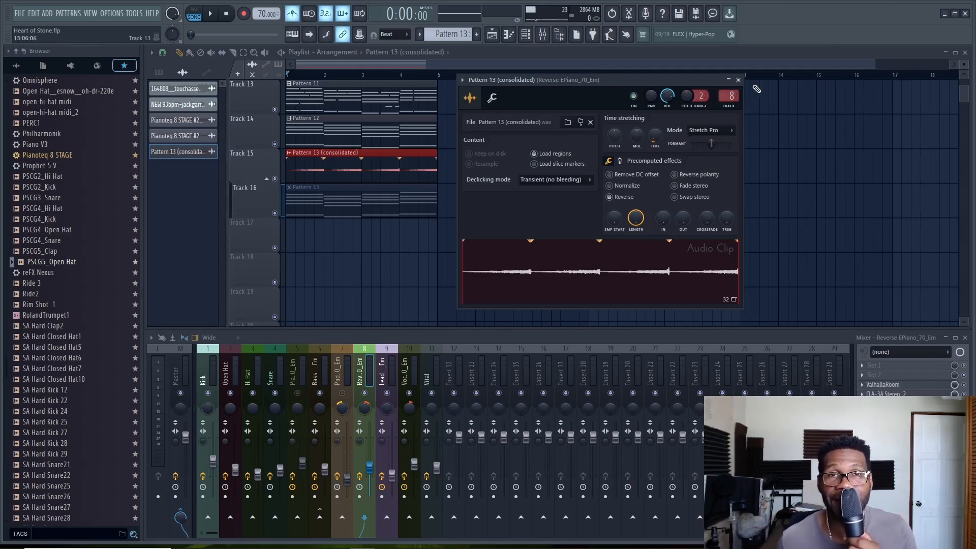
pyautogui.click(211, 14)
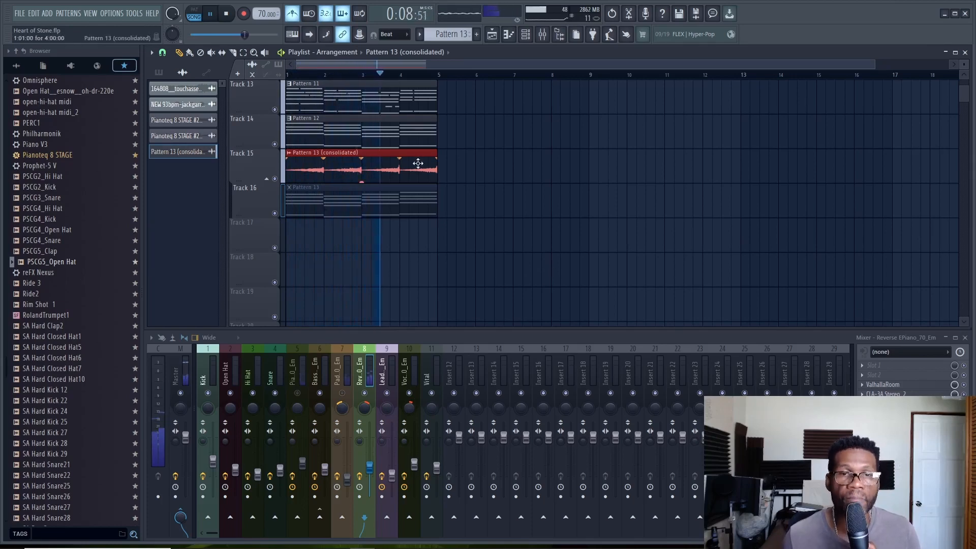
pyautogui.click(229, 14)
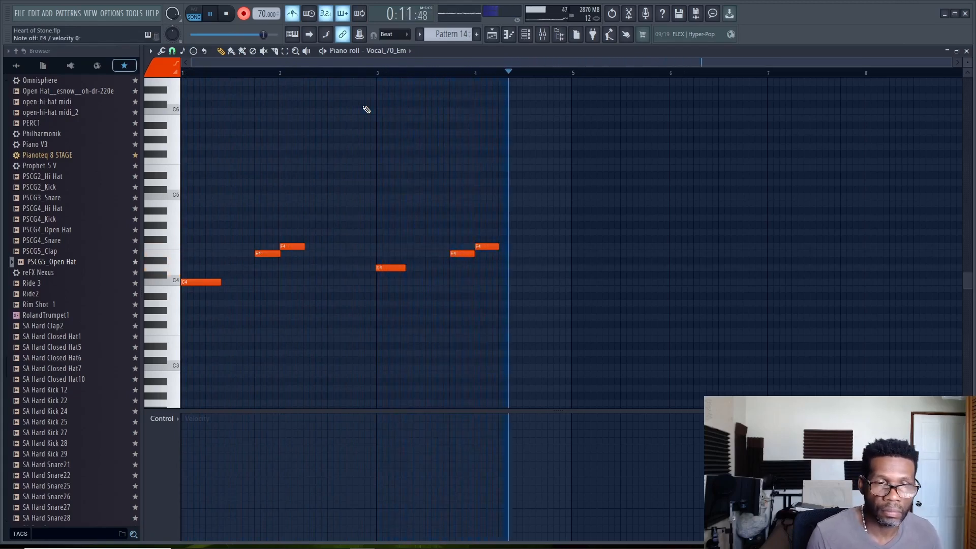
# Finish recording the vocal melody in Pattern 14 and review the Fruity parametric EQ 2 on its mixer channel.
pyautogui.press('space')
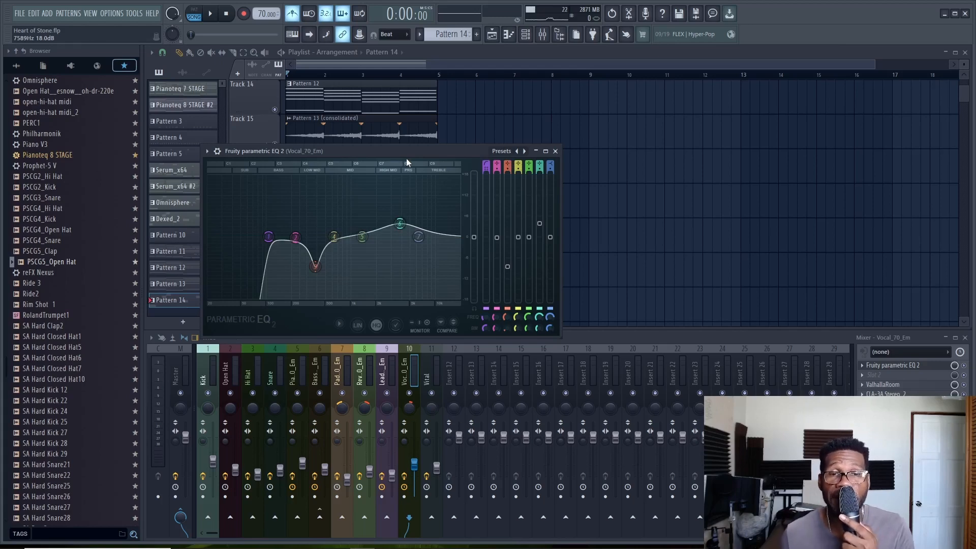
pyautogui.click(555, 151)
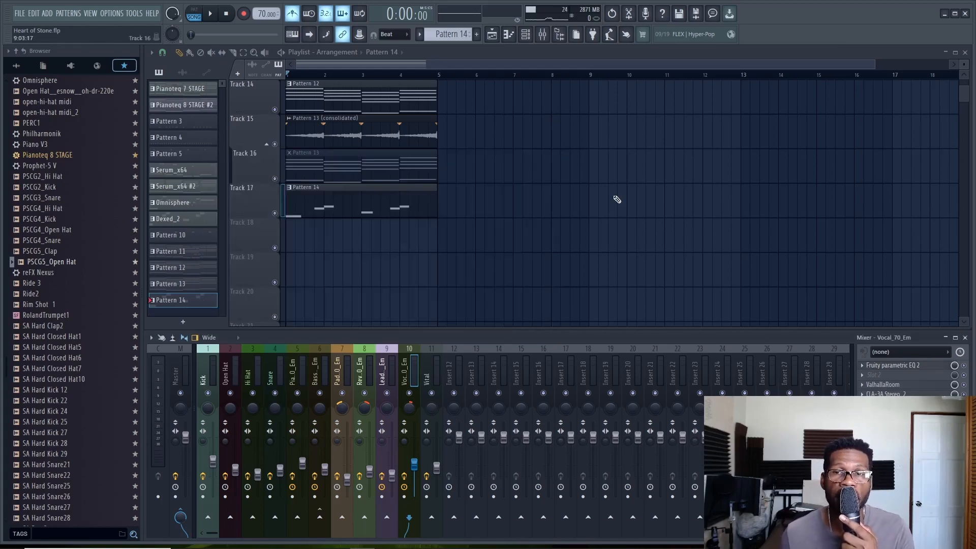
# Review the ValhallaRoom reverb settings on the Vocal_70_Em mixer channel and close the plugin.
pyautogui.click(884, 385)
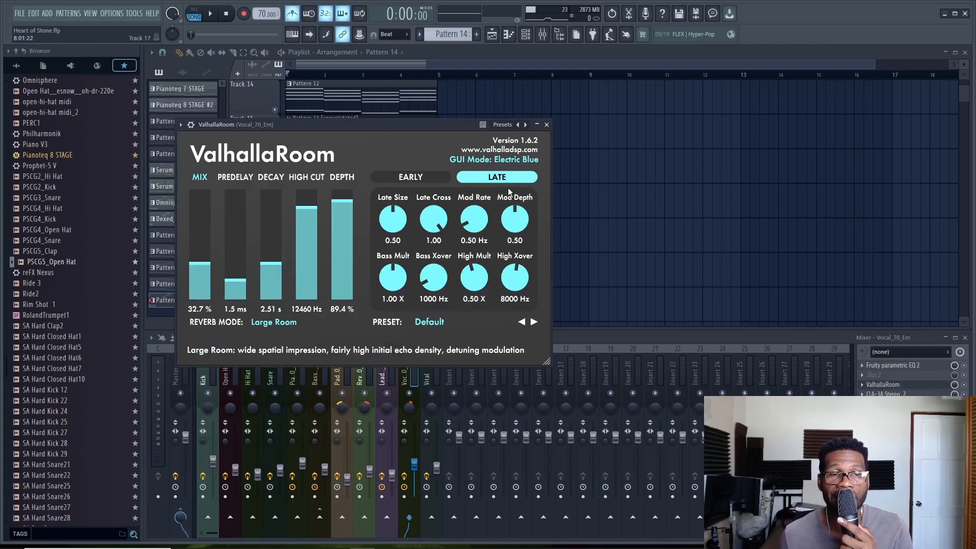
pyautogui.click(547, 125)
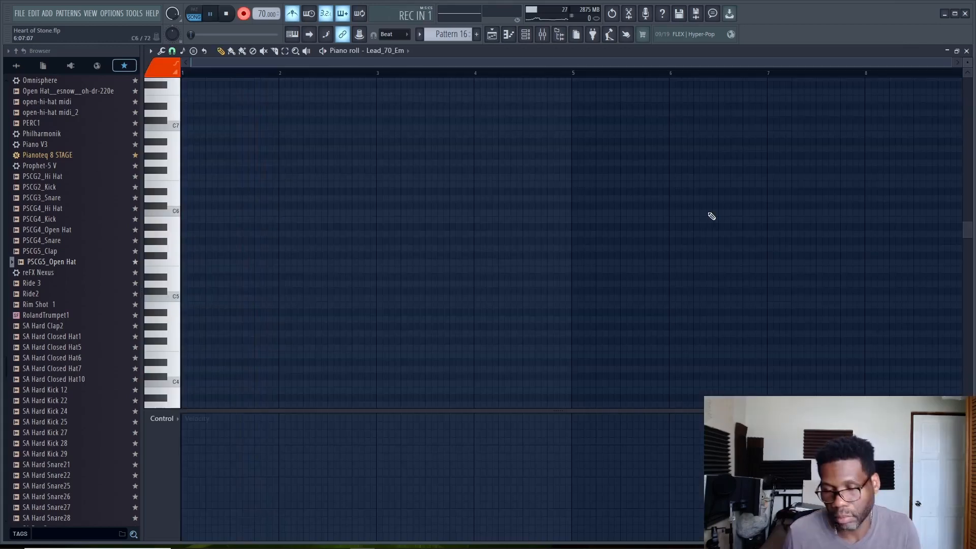
# Record the Lead_70_Em melody over four bars in Pattern 16 and end the recording.
pyautogui.press('space')
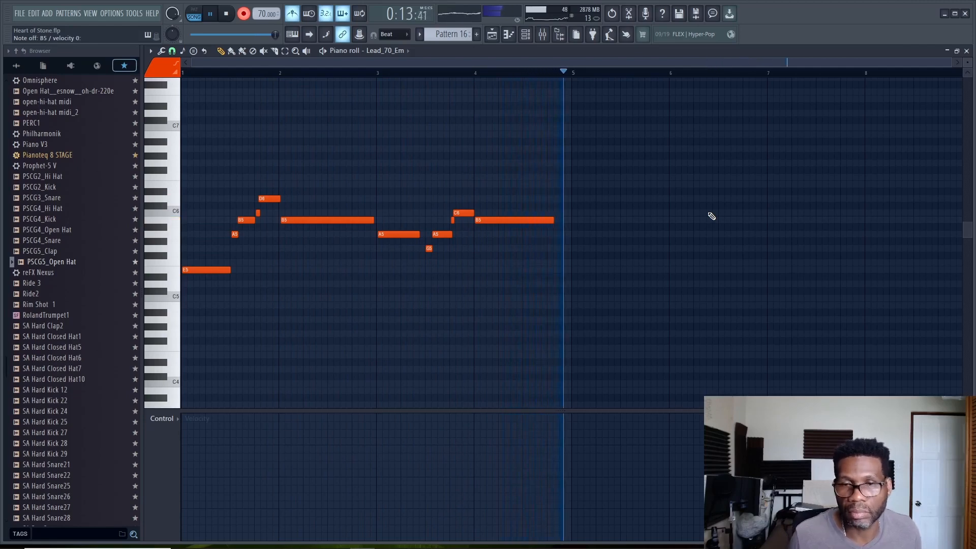
pyautogui.press('space')
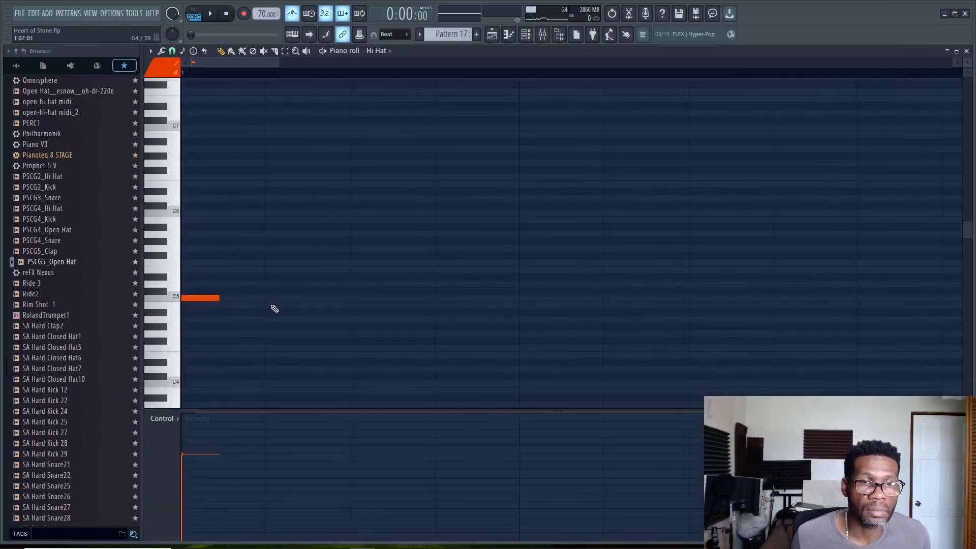
# Place evenly spaced C5 hi-hat notes across the start of Pattern 17, snapped to the grid, with alternating strong and soft velocities.
pyautogui.click(268, 299)
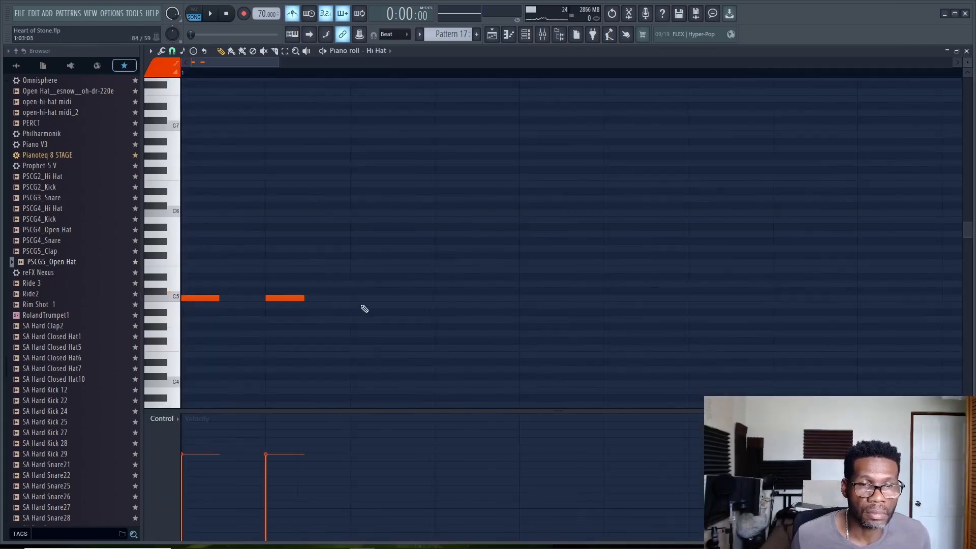
pyautogui.click(352, 297)
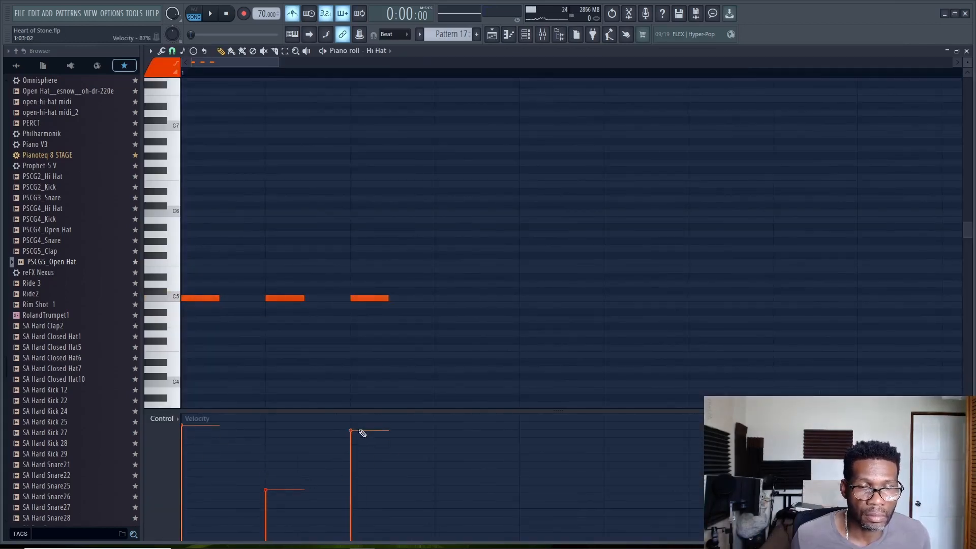
pyautogui.click(436, 299)
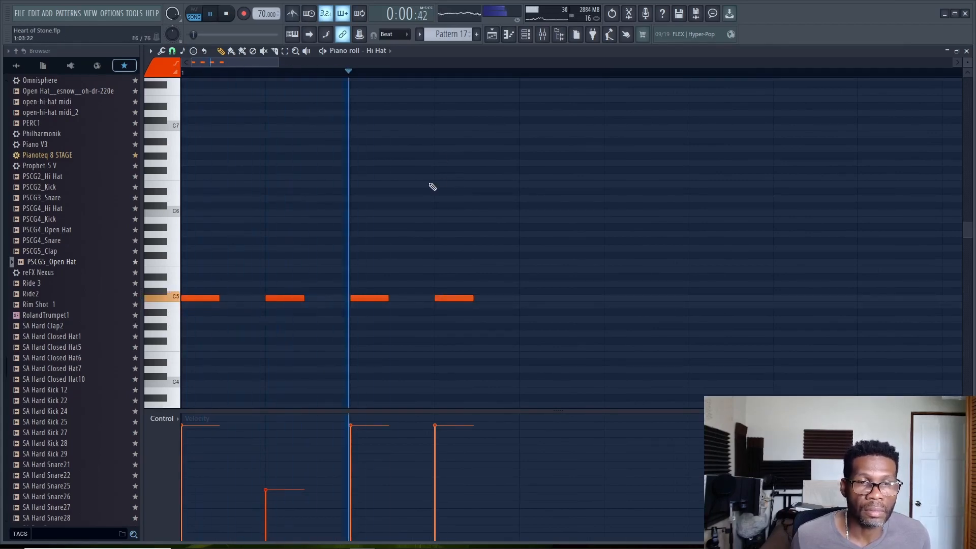
pyautogui.click(522, 298)
pyautogui.click(614, 298)
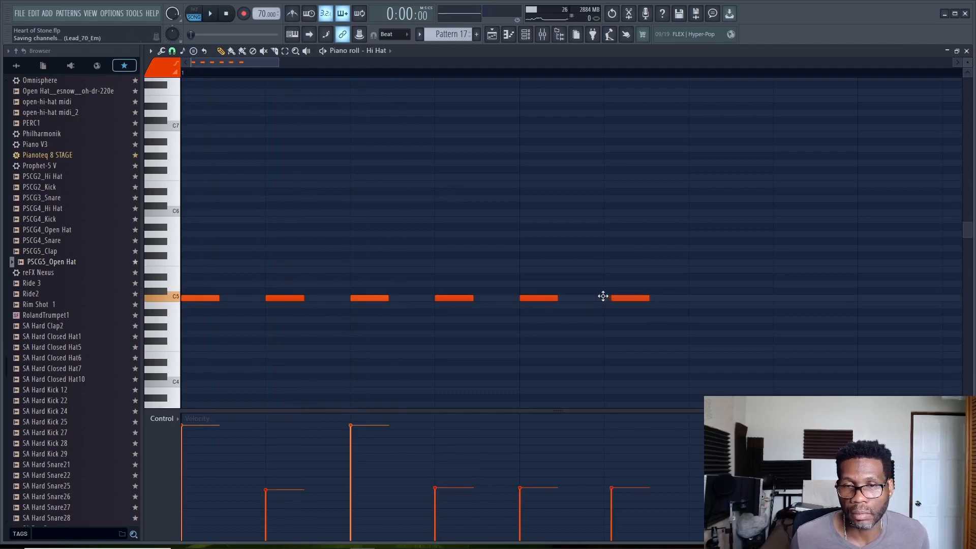
pyautogui.moveTo(632, 298); pyautogui.dragTo(621, 296)
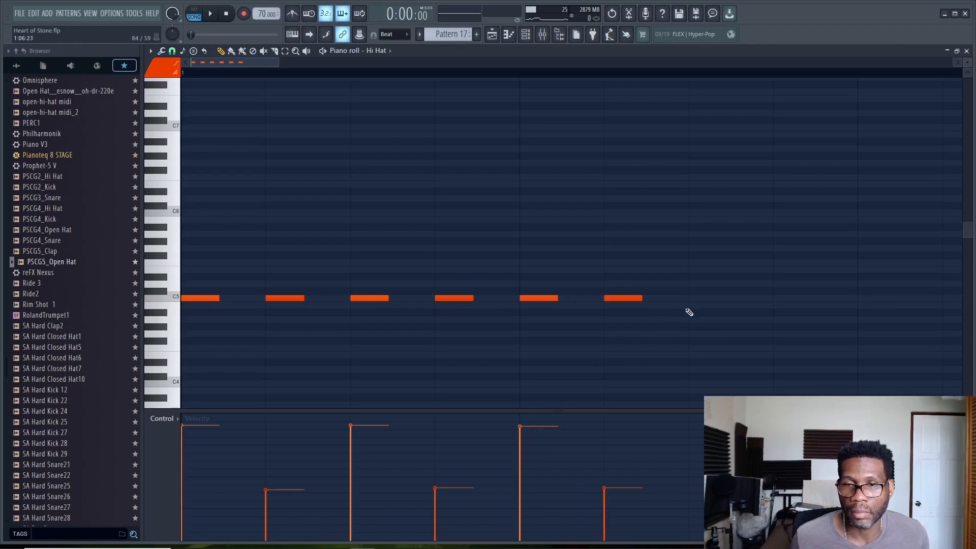
pyautogui.click(691, 298)
pyautogui.click(773, 298)
# Soften the off-beat hi-hat note, extend the Hi Hat part to two bars with short rolls, and play it back.
pyautogui.keyDown('ctrl'); pyautogui.scroll(-1, 794, 328); pyautogui.keyUp('ctrl')
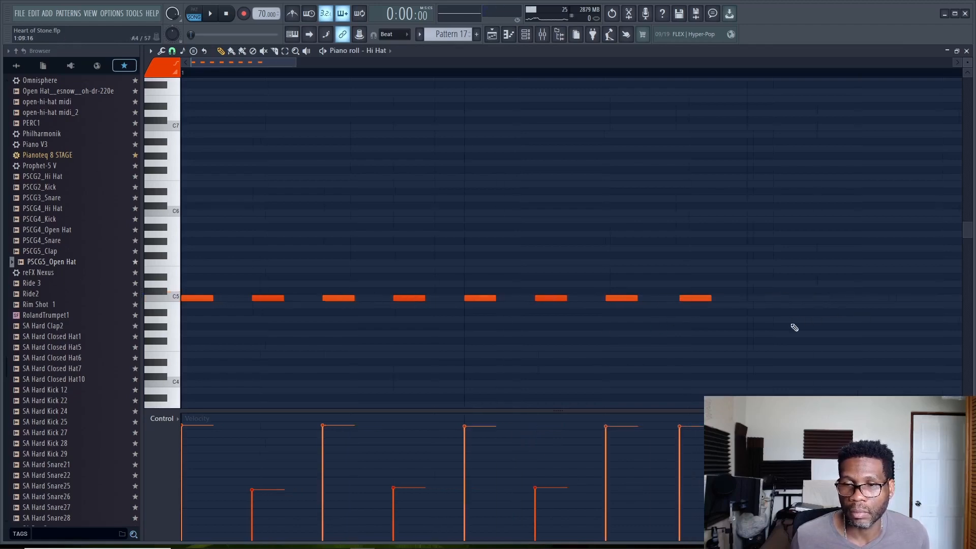
pyautogui.keyDown('ctrl'); pyautogui.scroll(-1, 795, 327); pyautogui.keyUp('ctrl')
pyautogui.click(644, 468)
pyautogui.keyDown('ctrl'); pyautogui.scroll(-1, 718, 337); pyautogui.keyUp('ctrl')
pyautogui.moveTo(632, 321); pyautogui.dragTo(535, 308)
pyautogui.keyDown('ctrl'); pyautogui.scroll(-4, 508, 295); pyautogui.keyUp('ctrl')
pyautogui.press('space')
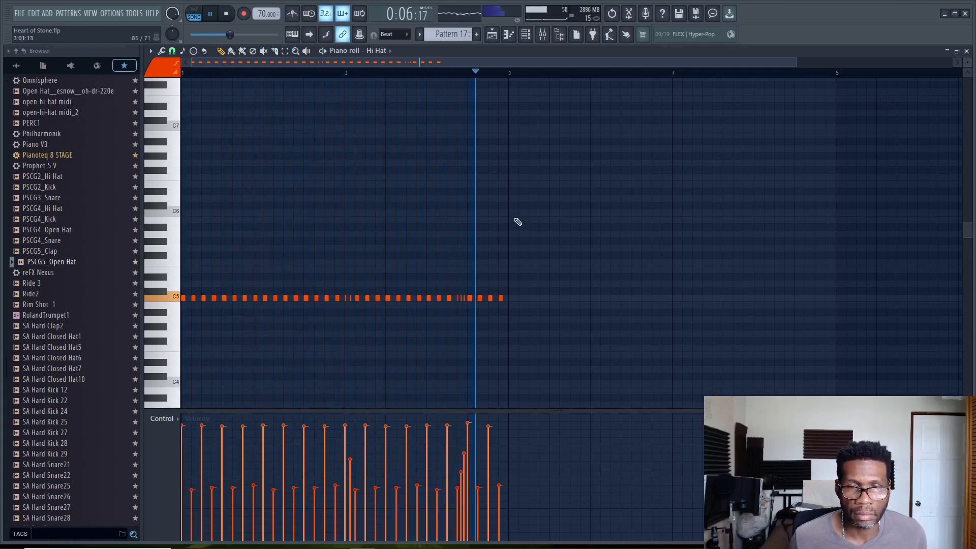
pyautogui.press('space')
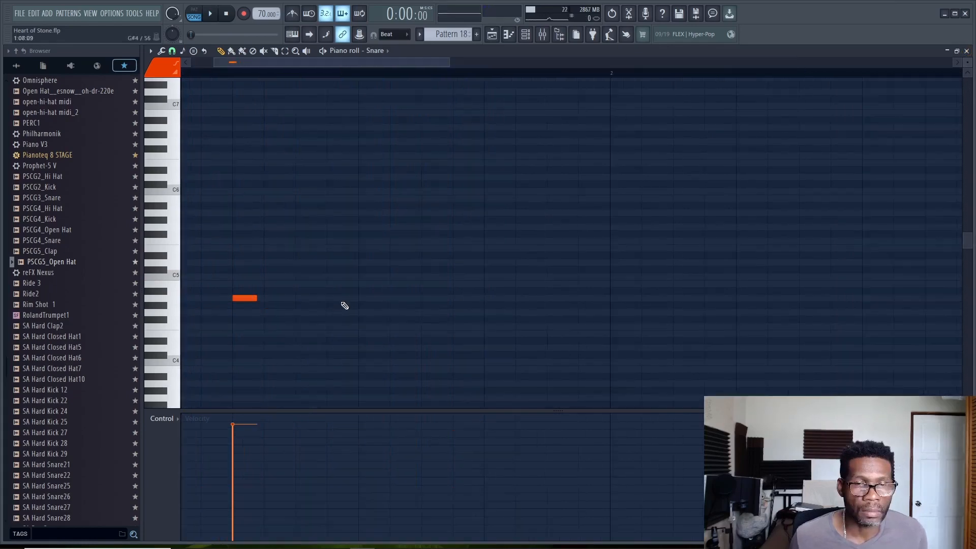
pyautogui.click(360, 298)
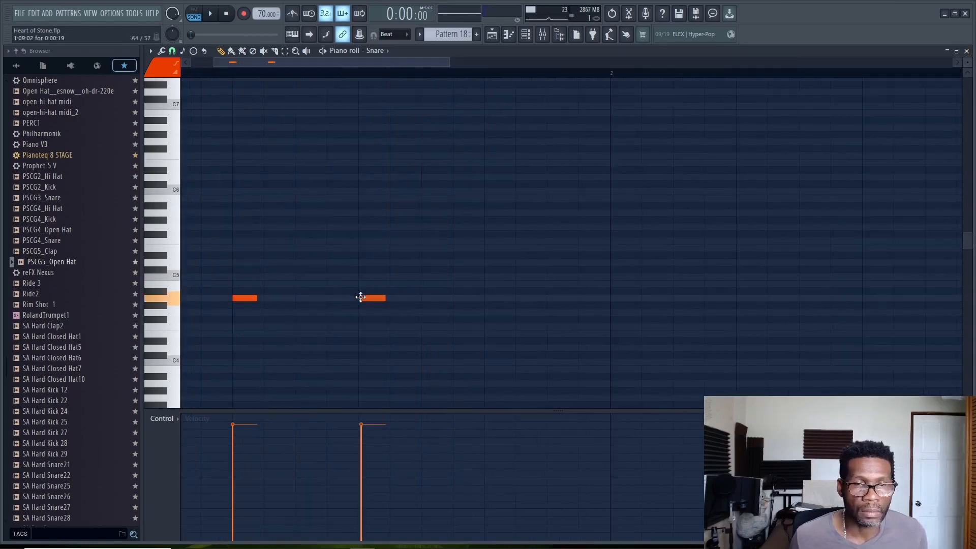
pyautogui.moveTo(518, 300); pyautogui.dragTo(497, 298)
pyautogui.moveTo(497, 299); pyautogui.dragTo(486, 298)
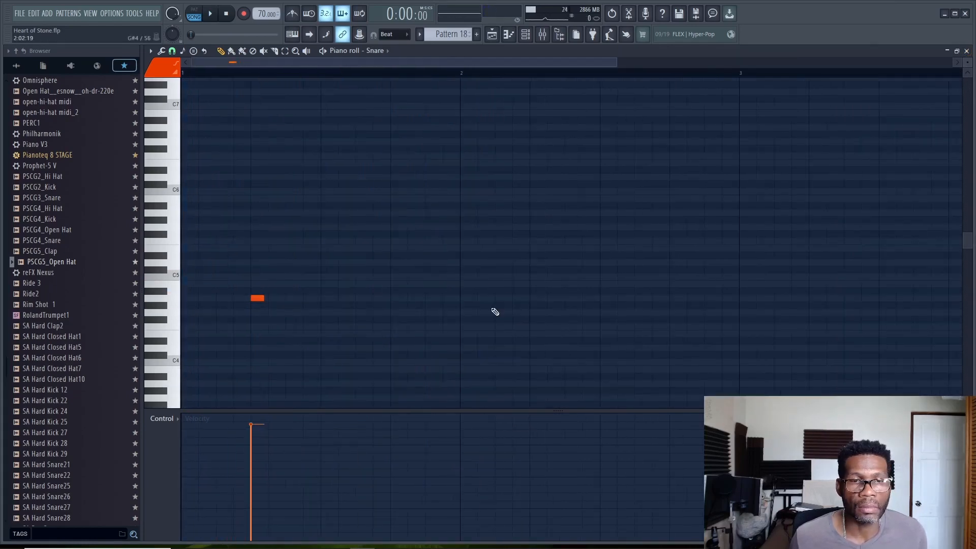
# Play Pattern 18 and add an A4 snare hit on step 13 of bar 1, aligned exactly to the grid.
pyautogui.press('space')
pyautogui.scroll(3, 283, 337)
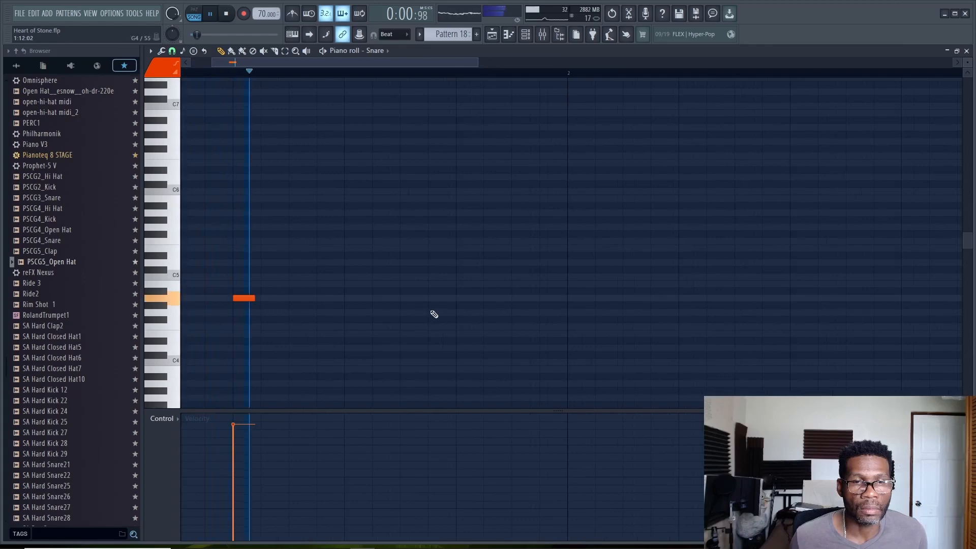
pyautogui.click(457, 298)
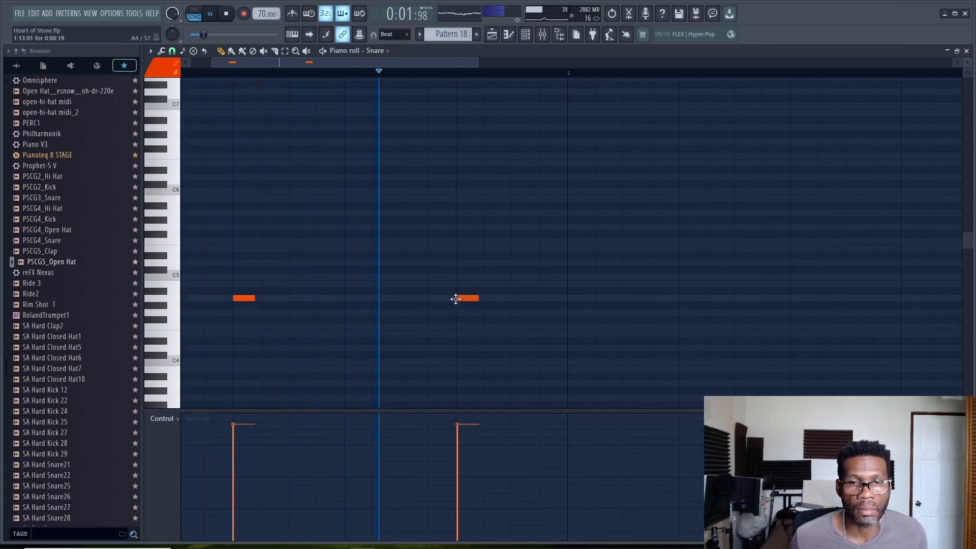
pyautogui.press('space')
pyautogui.scroll(3, 465, 299)
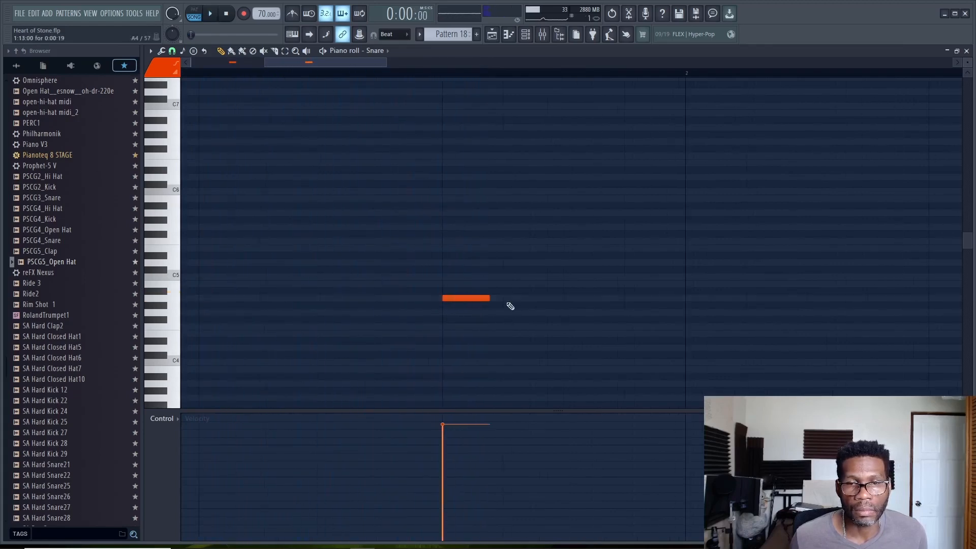
# Add an A4 snare hit on step 5 of bar 2 and align it exactly to the grid line.
pyautogui.scroll(-3, 510, 306)
pyautogui.moveTo(763, 299); pyautogui.dragTo(755, 299)
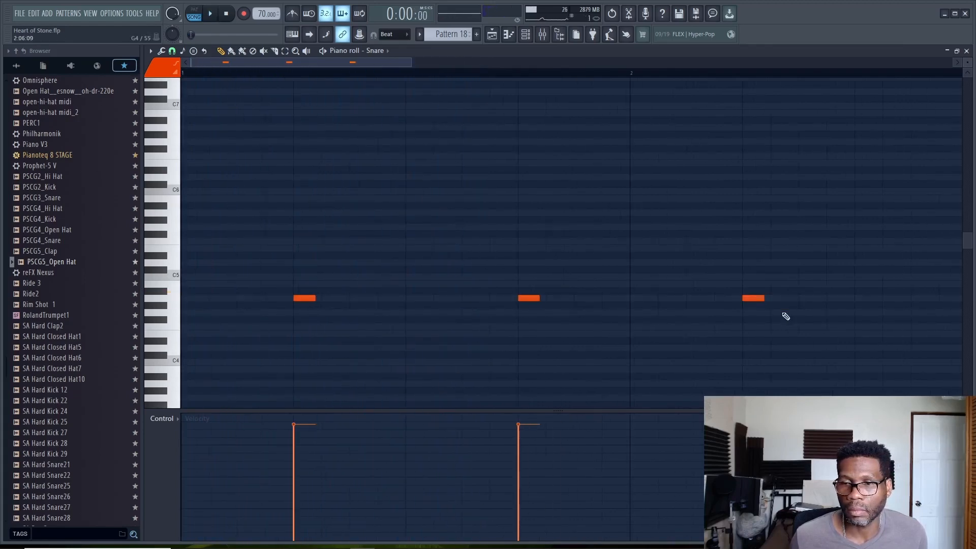
pyautogui.scroll(-2, 762, 298)
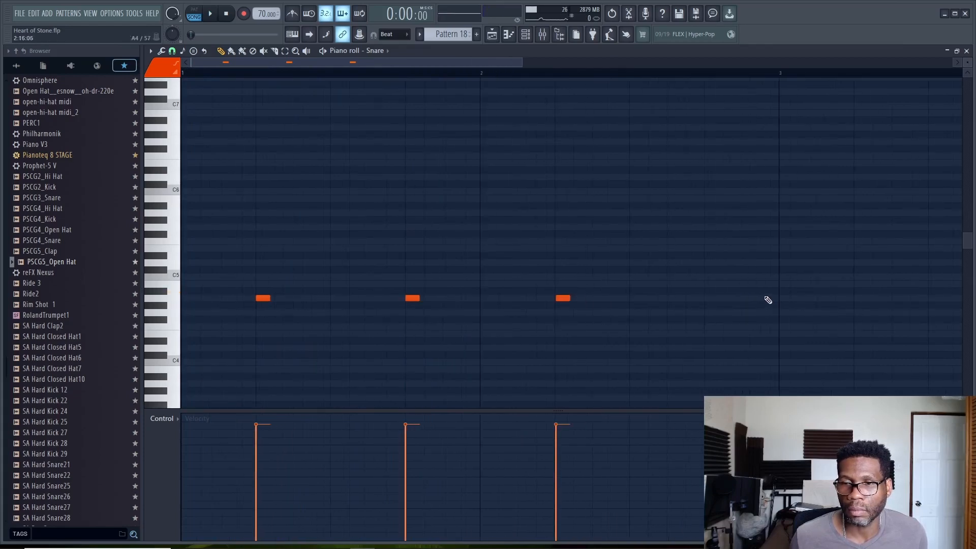
pyautogui.scroll(2, 669, 322)
pyautogui.scroll(2, 430, 301)
pyautogui.moveTo(455, 298); pyautogui.dragTo(452, 296)
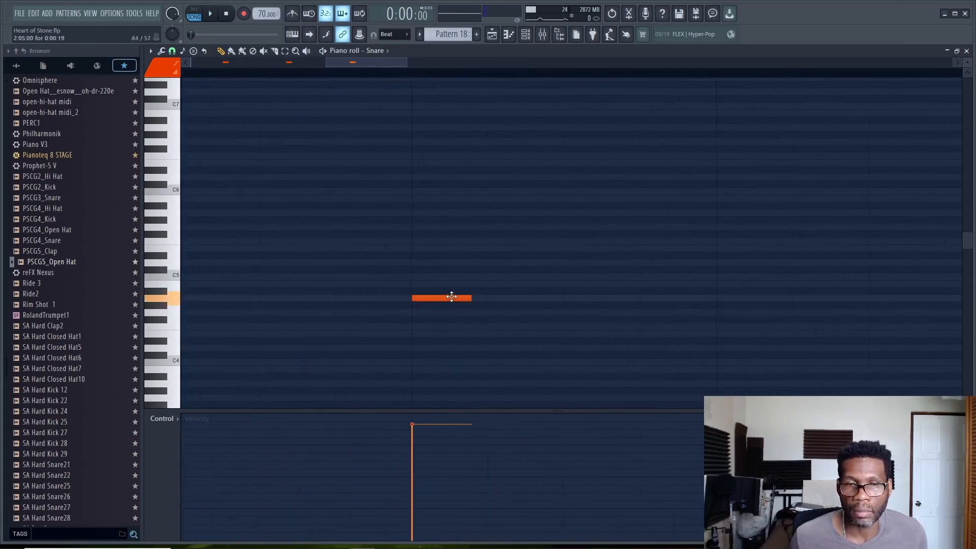
# Add an A4 snare hit on step 13 of bar 2, align it to the grid, and play back the snare pattern.
pyautogui.scroll(-2, 763, 294)
pyautogui.hscroll(1, 791, 303)
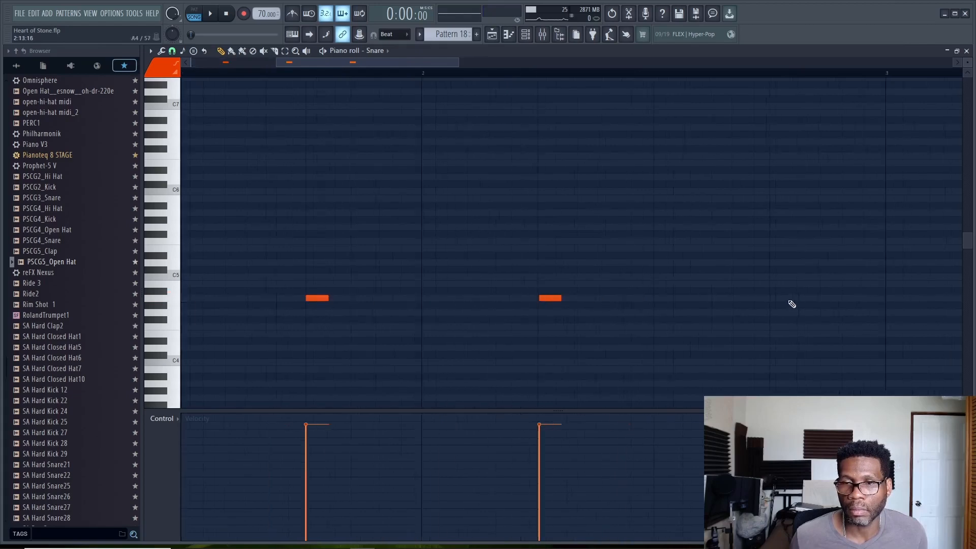
pyautogui.scroll(1, 779, 297)
pyautogui.scroll(-2, 712, 320)
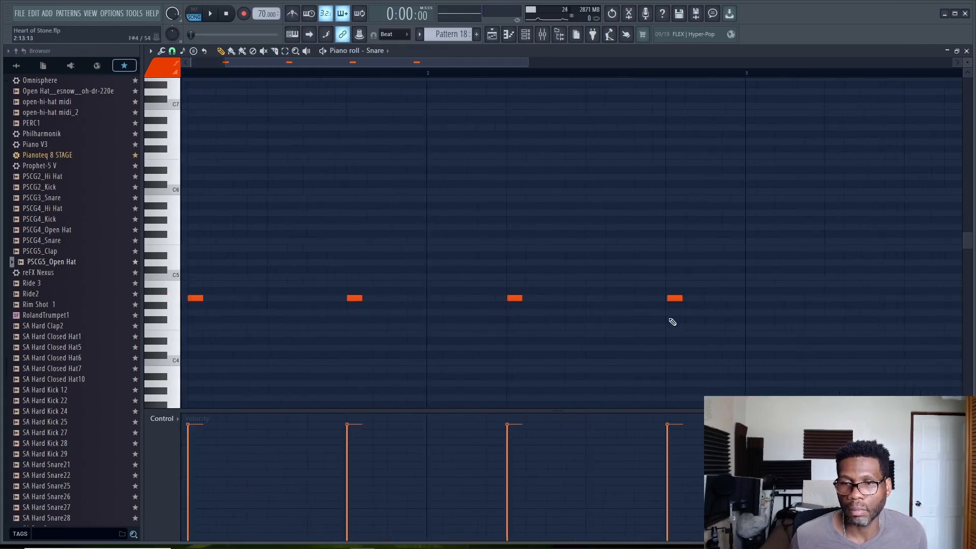
pyautogui.scroll(2, 672, 317)
pyautogui.moveTo(666, 298); pyautogui.dragTo(662, 298)
pyautogui.scroll(-2, 595, 333)
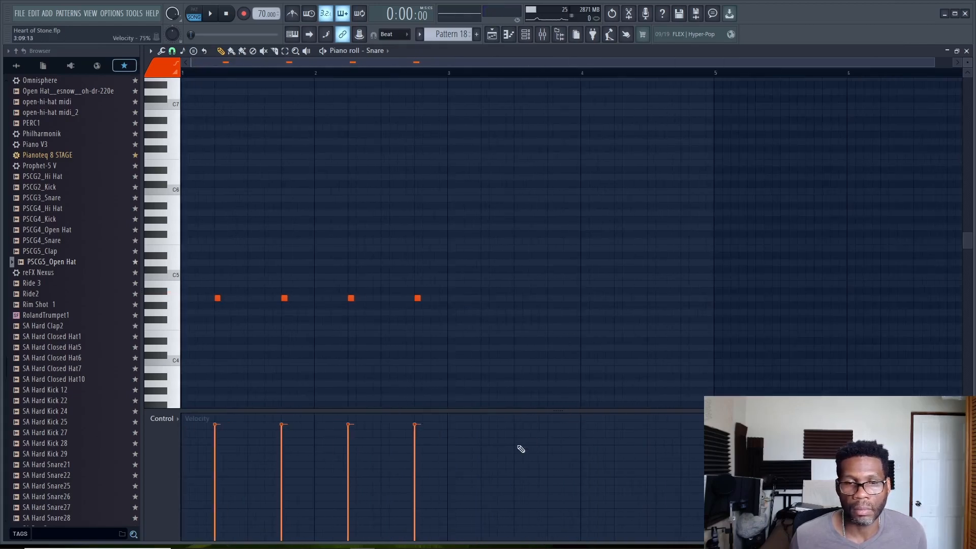
pyautogui.press('space')
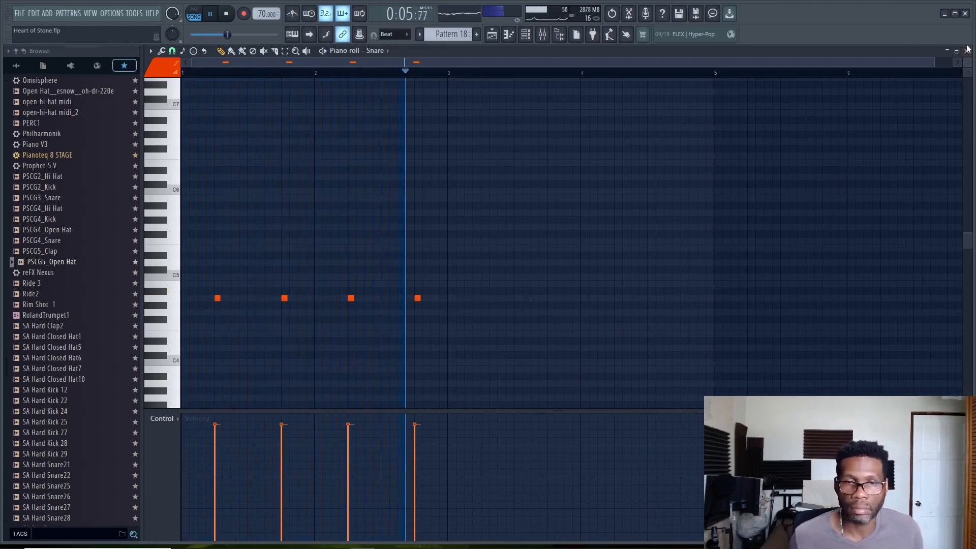
pyautogui.press('space')
# Place a C5 kick on the first beat of Pattern 19 and audition it with the other parts.
pyautogui.click(184, 277)
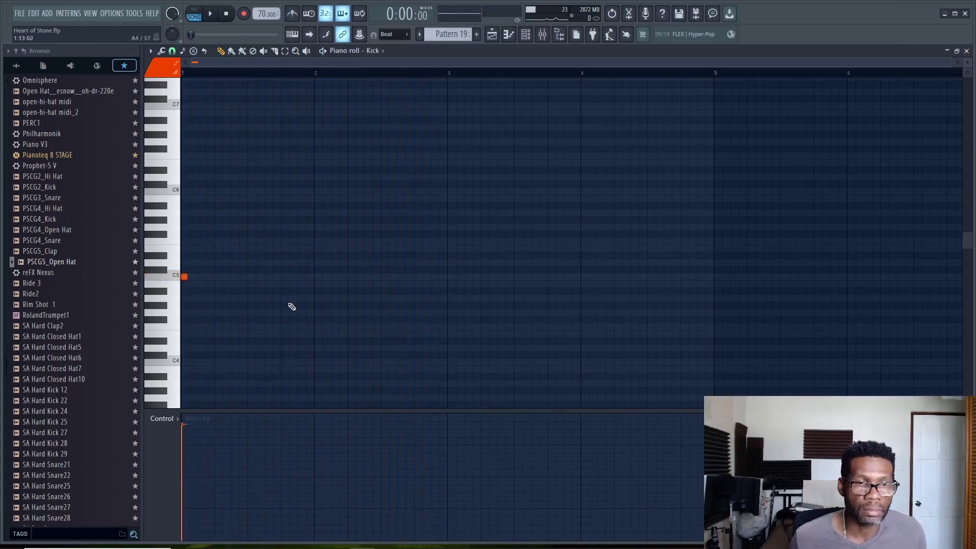
pyautogui.press('space')
pyautogui.scroll(3, 263, 321)
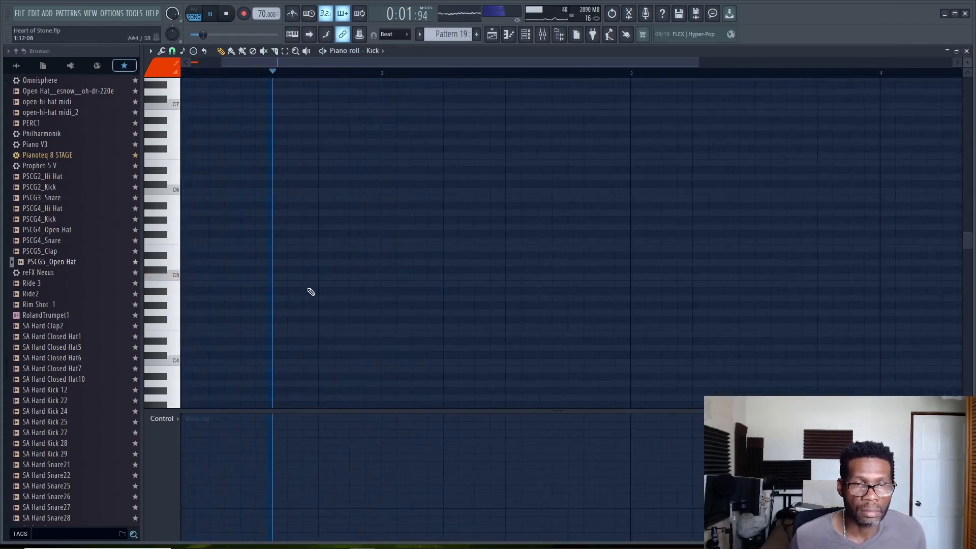
pyautogui.press('space')
# Add C5 kicks on steps 10 and 11 of bar 1, lower the first one's velocity, and start playback.
pyautogui.click(288, 277)
pyautogui.scroll(4, 287, 311)
pyautogui.click(289, 278)
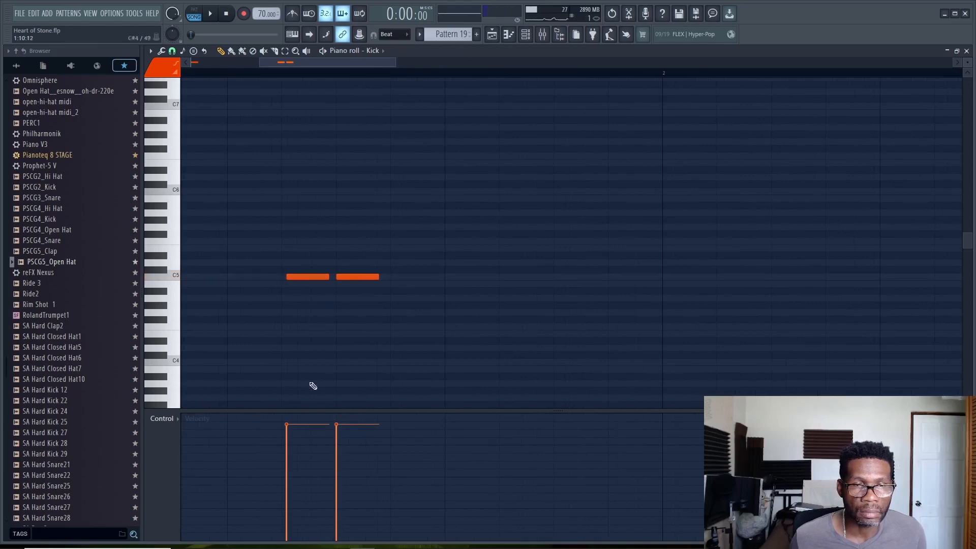
pyautogui.moveTo(288, 448); pyautogui.dragTo(288, 446)
pyautogui.press('space')
# Add C5 kicks on steps 1 and 4 of bar 2, aligning the first exactly to the bar line.
pyautogui.scroll(-5, 351, 311)
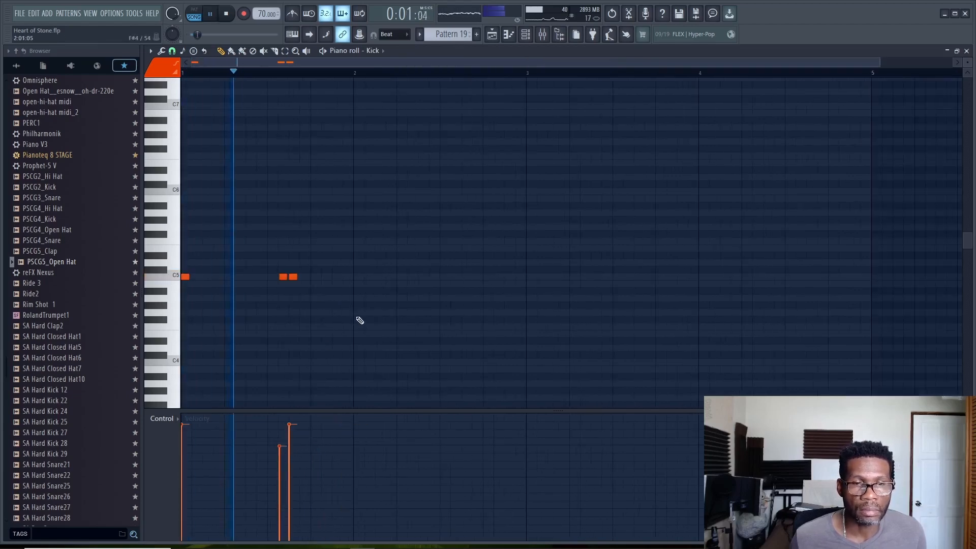
pyautogui.scroll(2, 365, 317)
pyautogui.scroll(-1, 357, 299)
pyautogui.scroll(2, 347, 285)
pyautogui.click(341, 279)
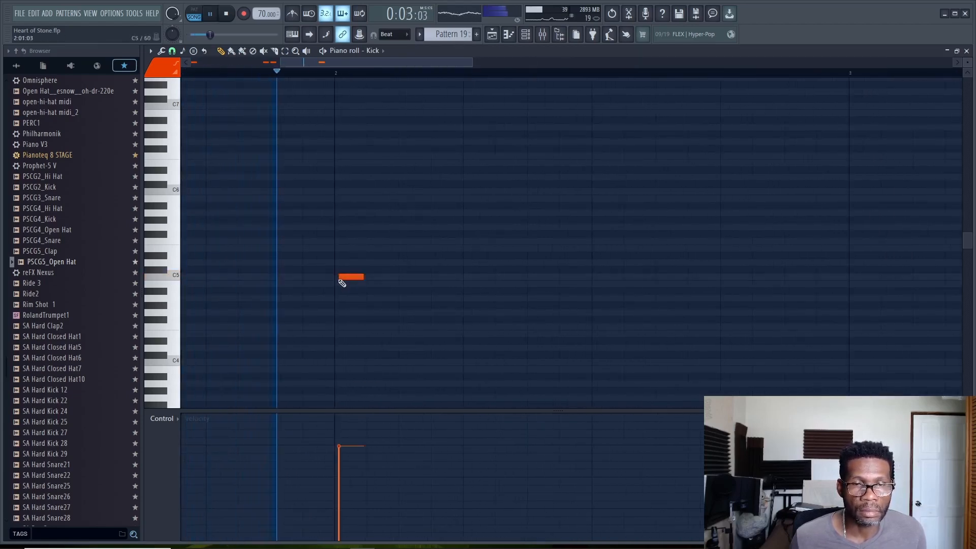
pyautogui.press('space')
pyautogui.click(345, 282)
pyautogui.moveTo(348, 277); pyautogui.dragTo(345, 277)
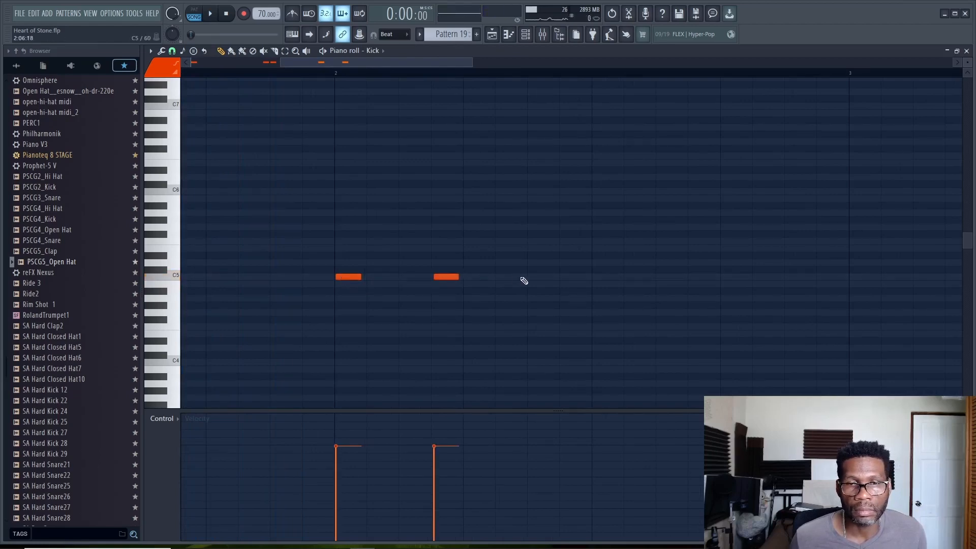
# Add a C5 kick on step 7 of bar 2 and raise the velocities of that bar's three kicks to maximum.
pyautogui.click(539, 280)
pyautogui.click(537, 279)
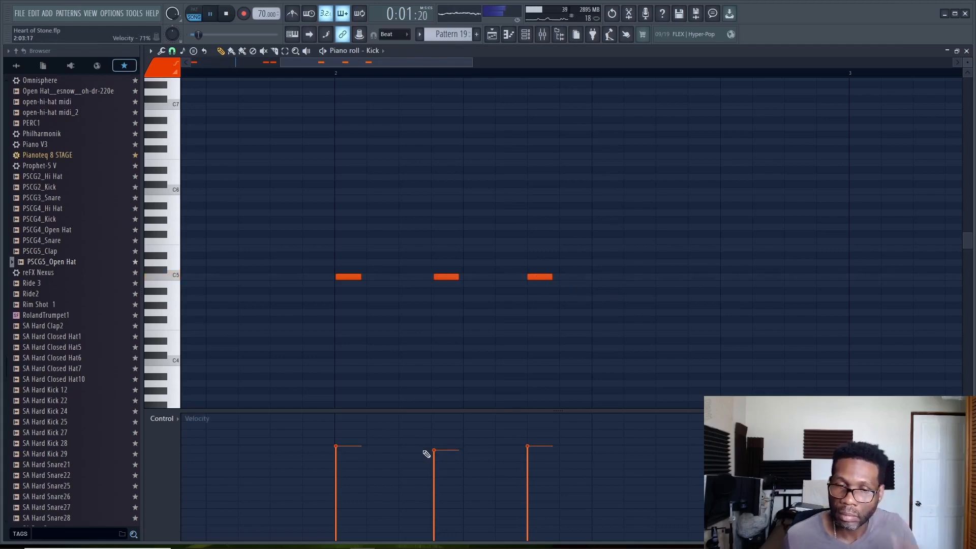
pyautogui.moveTo(427, 453); pyautogui.dragTo(632, 384)
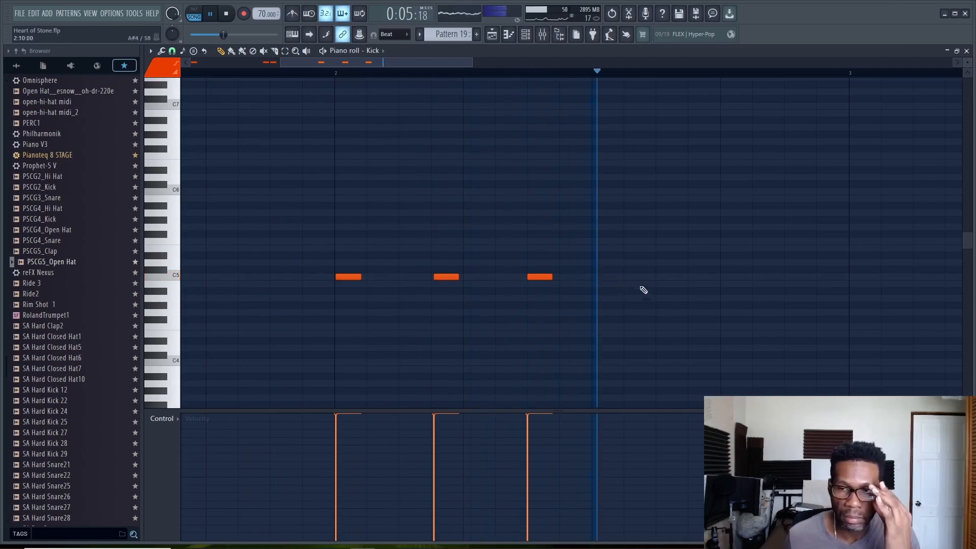
# Add C5 kicks on steps 10 and 11 of bar 2, lower the first one's velocity to 67%, and check the pattern in playback.
pyautogui.click(660, 277)
pyautogui.scroll(2, 630, 293)
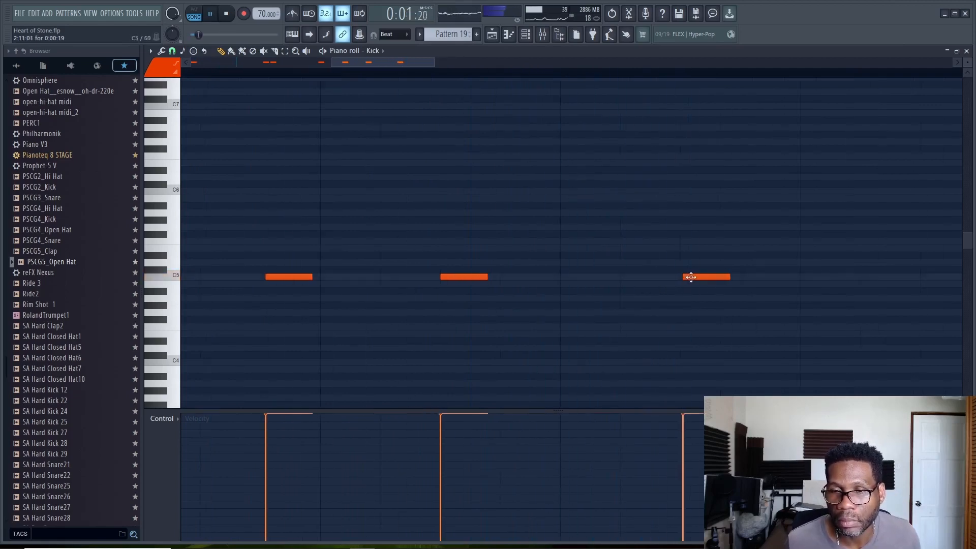
pyautogui.click(645, 277)
pyautogui.click(627, 452)
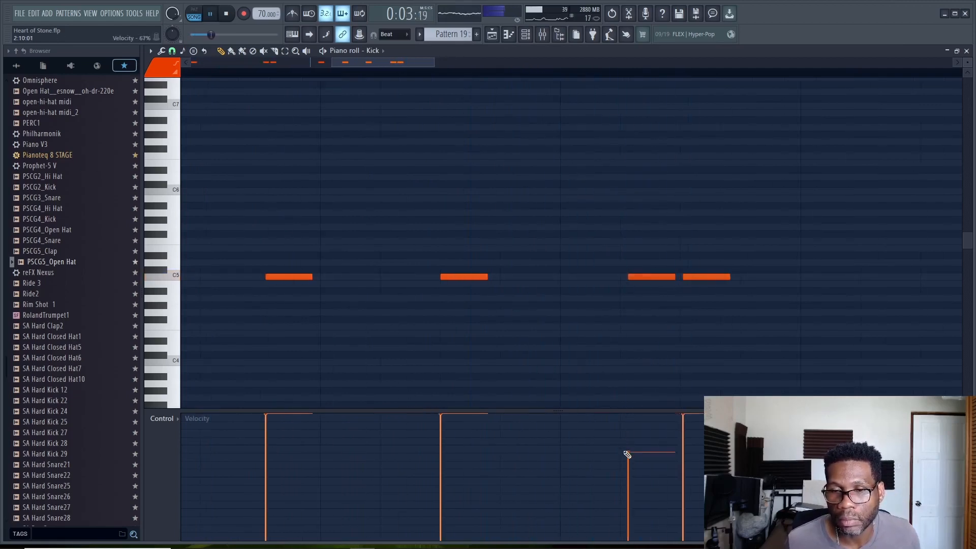
pyautogui.scroll(-6, 612, 355)
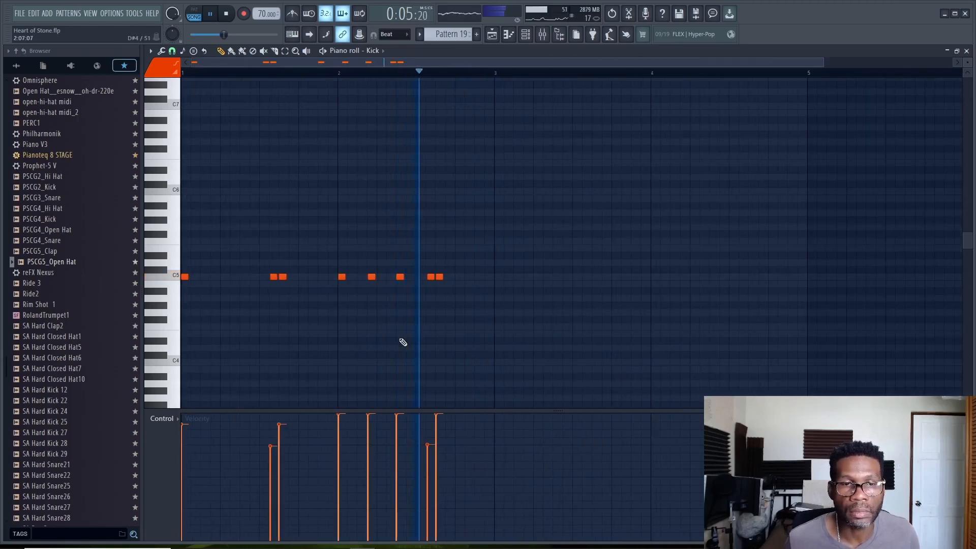
pyautogui.press('space')
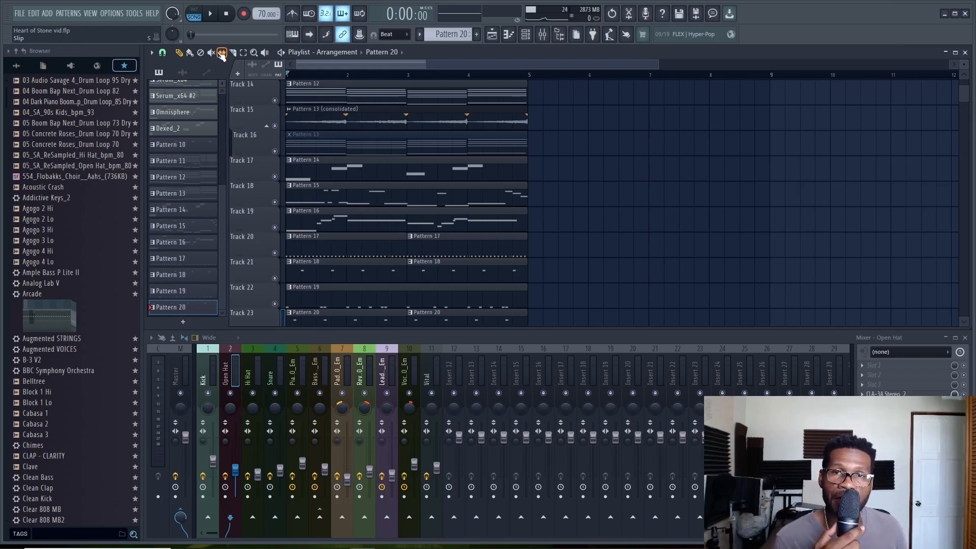
# Play the full arrangement while slightly lowering the Vocal_70_Em and Hi Hat mixer faders, and stop playback at the end.
pyautogui.press('space')
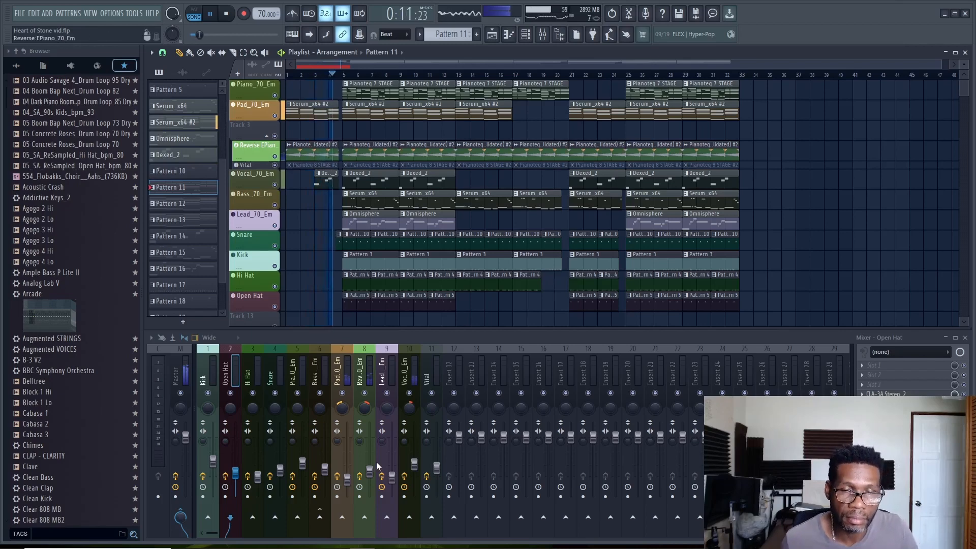
pyautogui.click(416, 471)
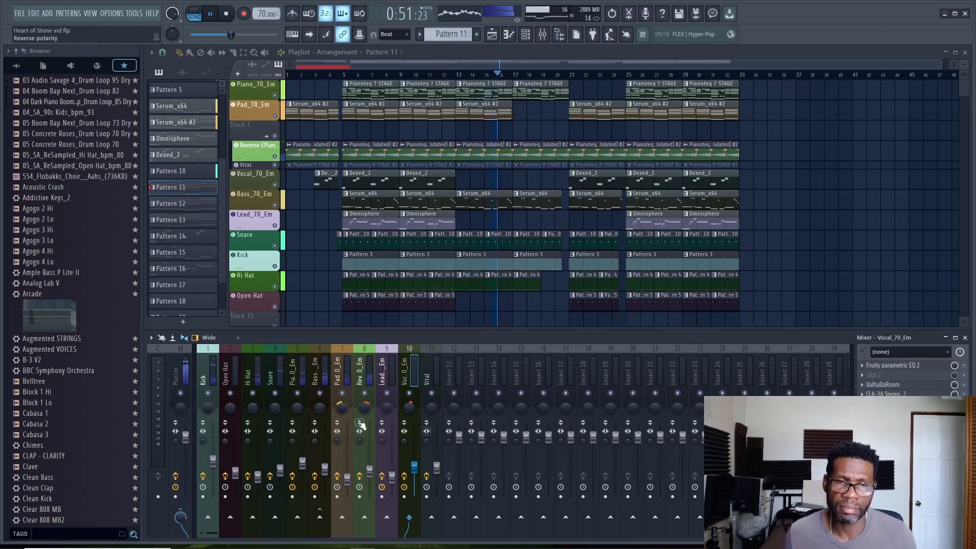
pyautogui.click(258, 481)
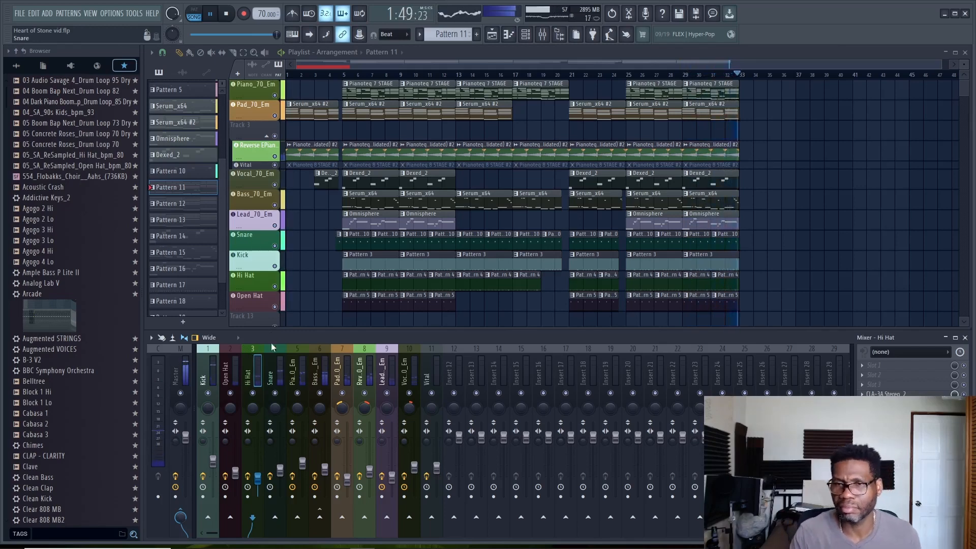
pyautogui.press('space')
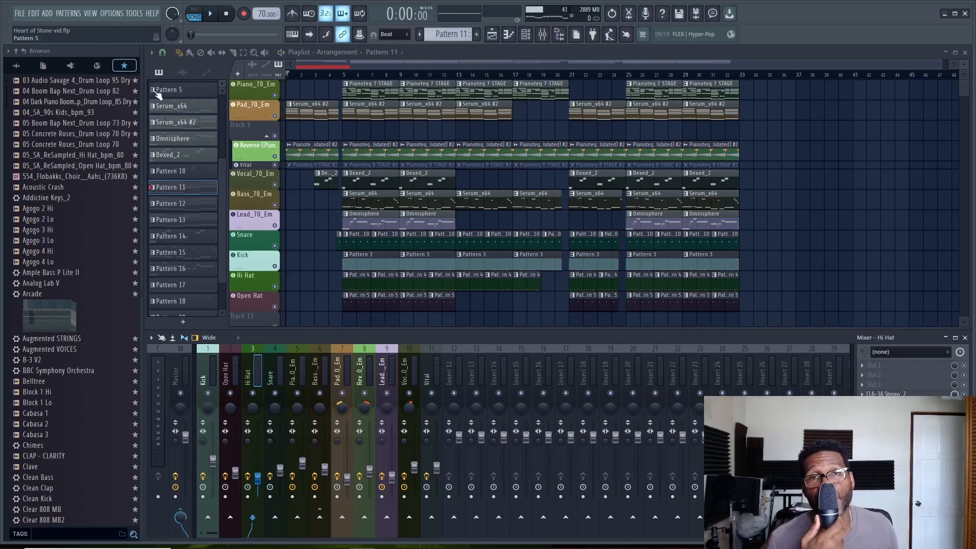